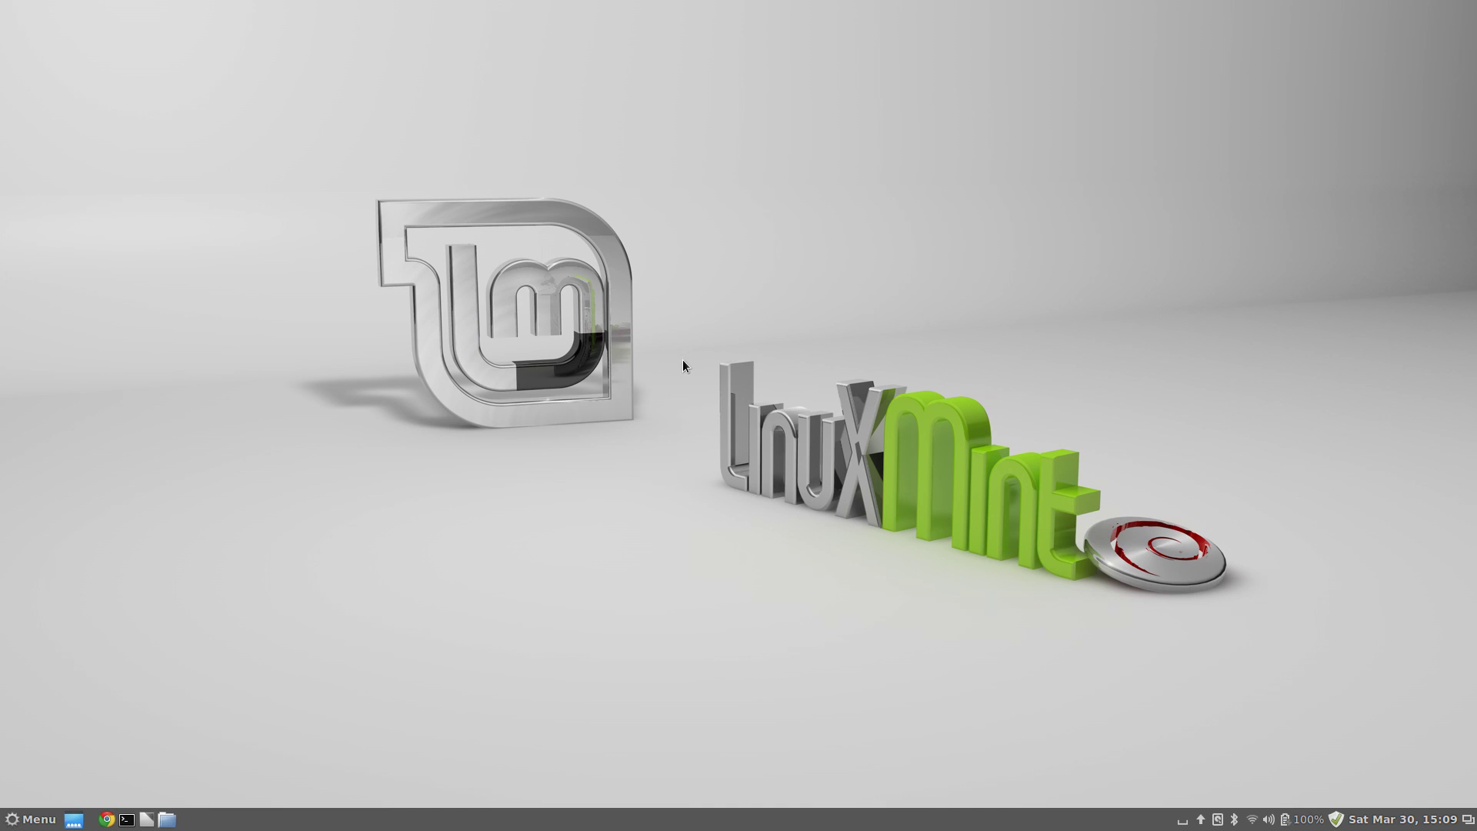
Step: Open Cinnamon Settings by searching 'cinnamon' in the application launcher
right_click(650, 232)
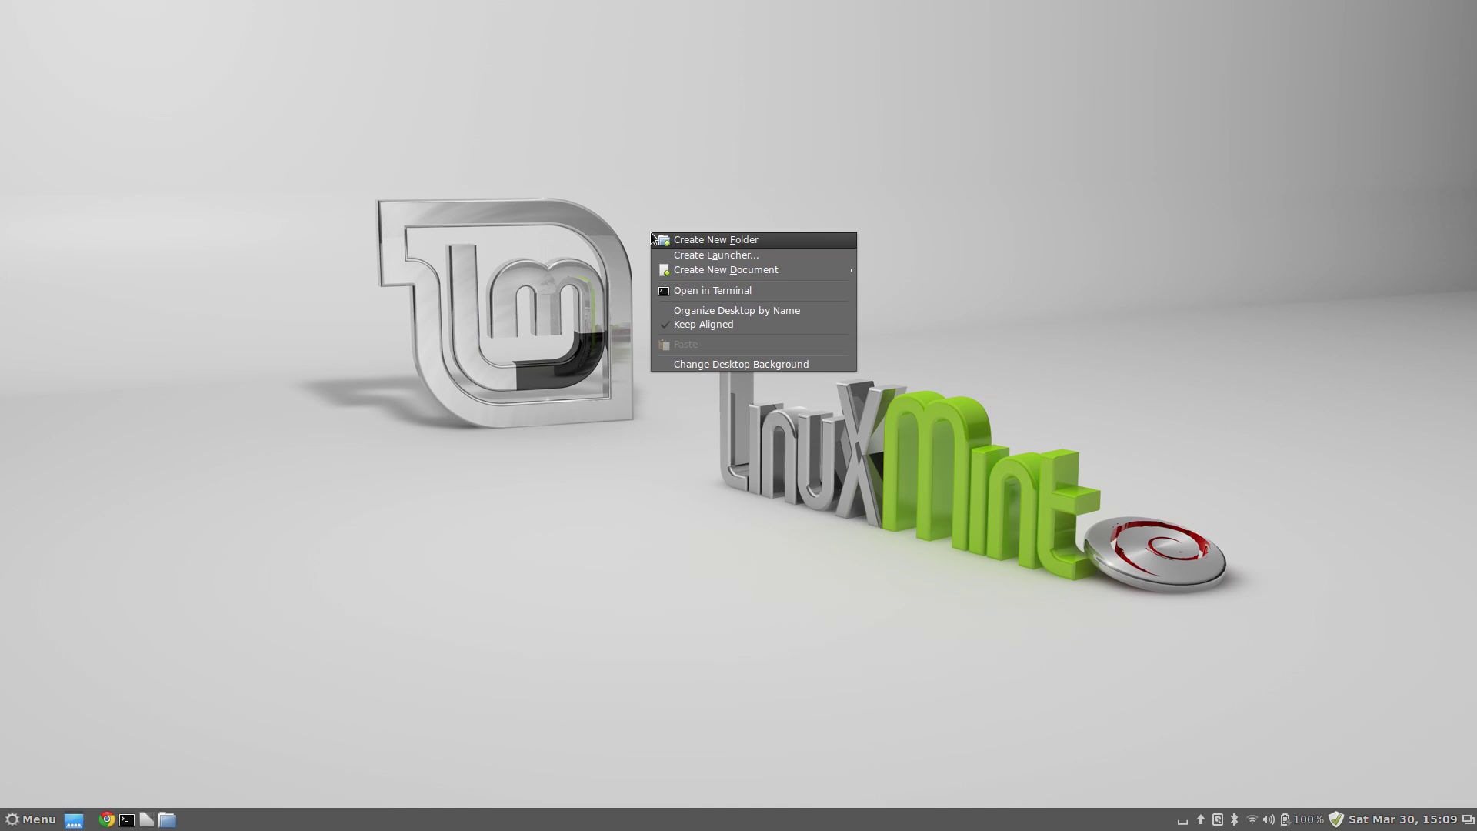
click(512, 373)
key(ctrl+space)
text(cinnamon)
key(Return)
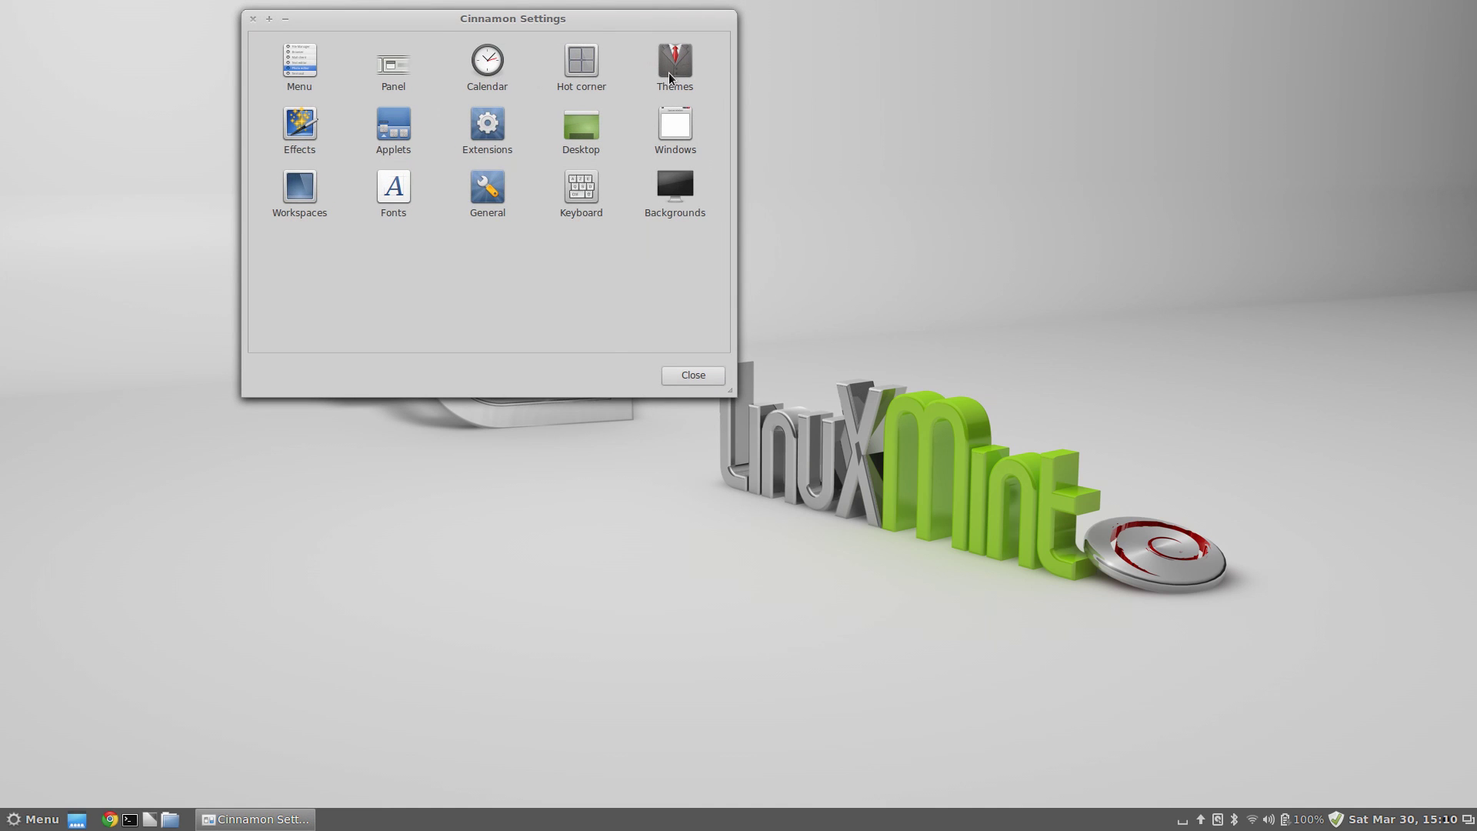
Step: Switch the desktop theme to Eleganse and close Cinnamon Settings
click(667, 72)
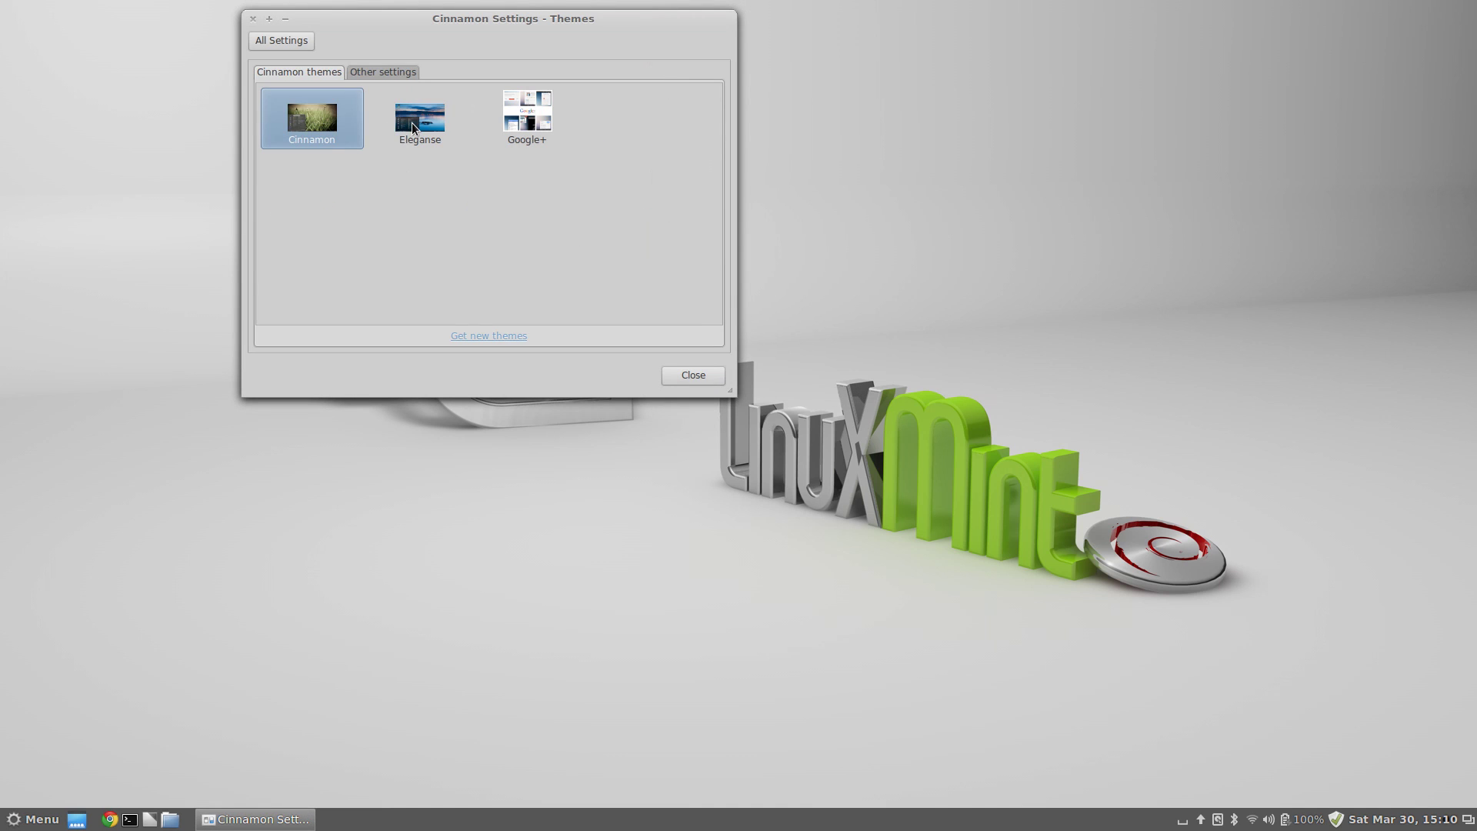
click(415, 127)
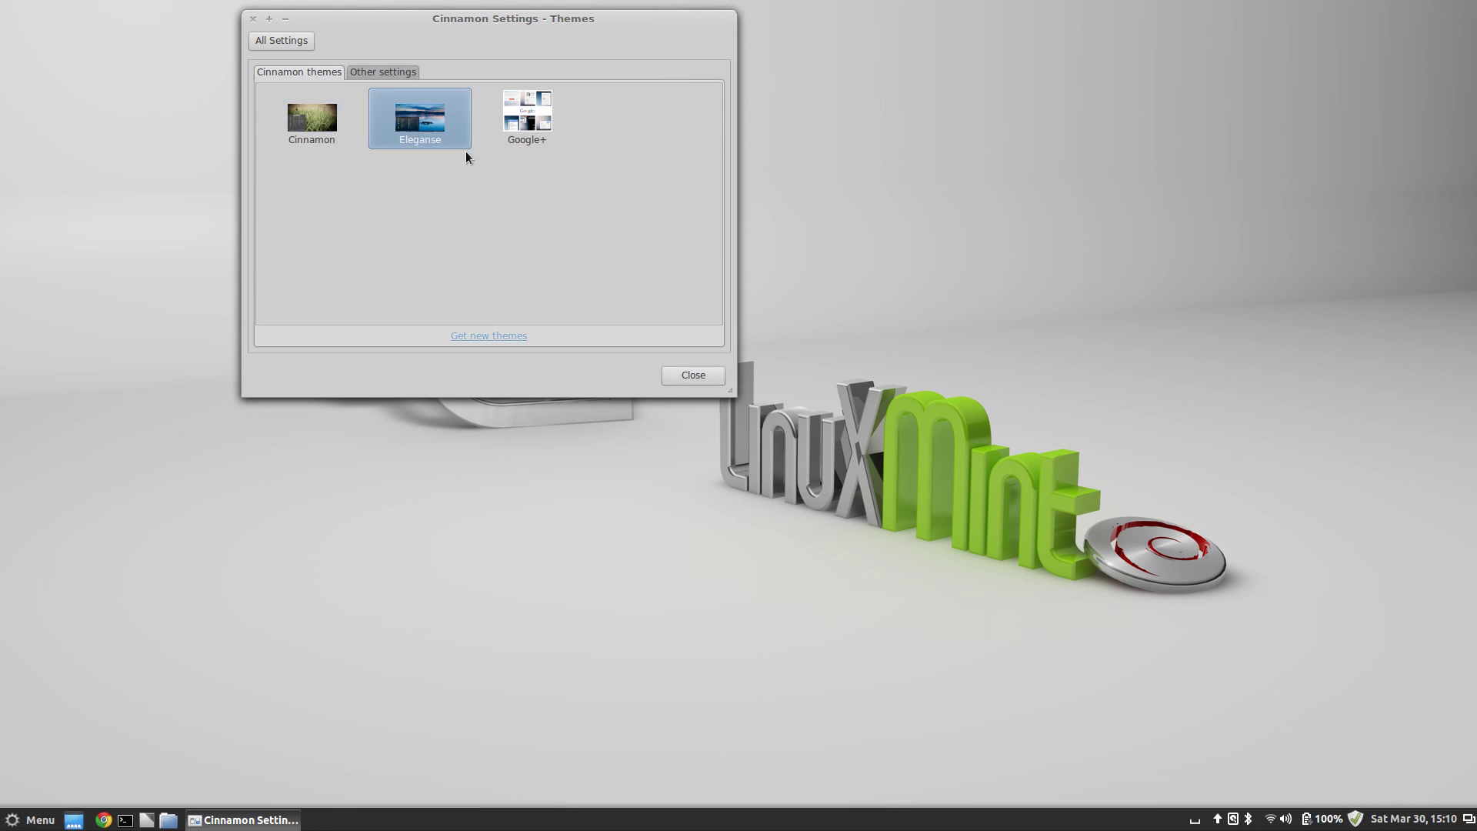
click(306, 45)
click(254, 18)
Step: Choose the Chinatown Washington DC wallpaper in the desktop background settings, then close them
right_click(354, 94)
click(415, 229)
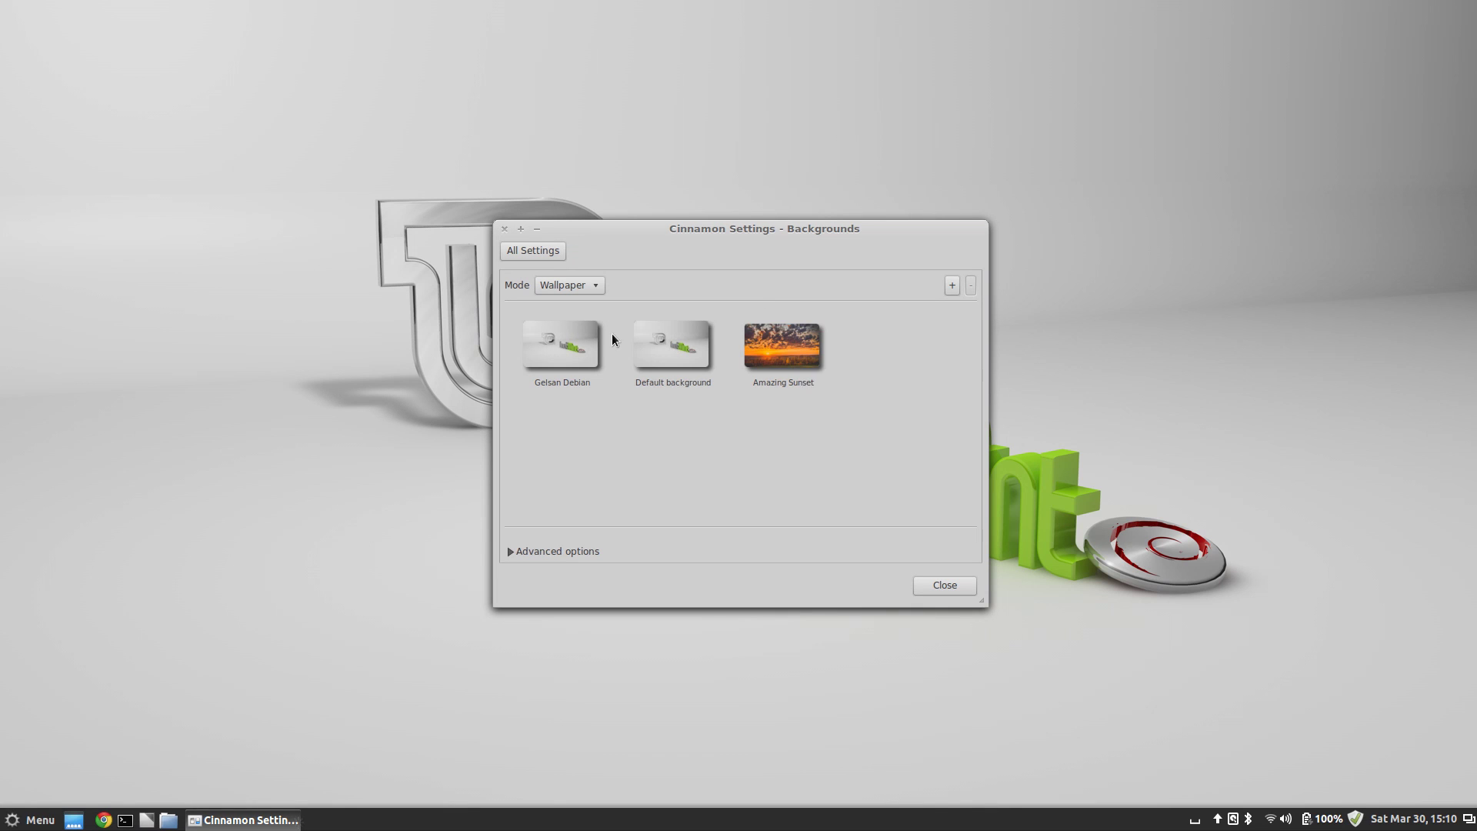
scroll(722, 382, down, 5)
scroll(718, 379, up, 8)
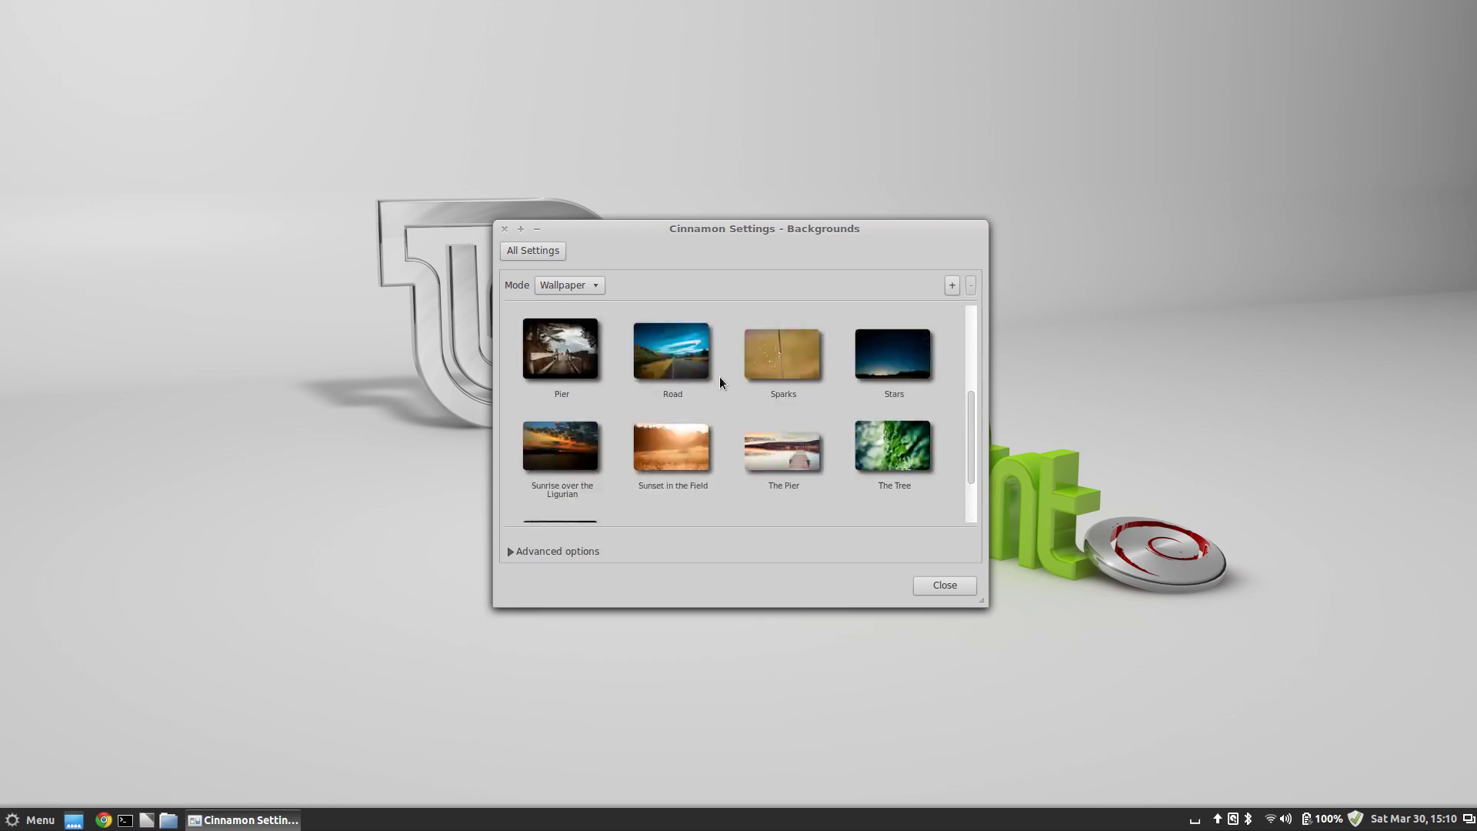
click(613, 435)
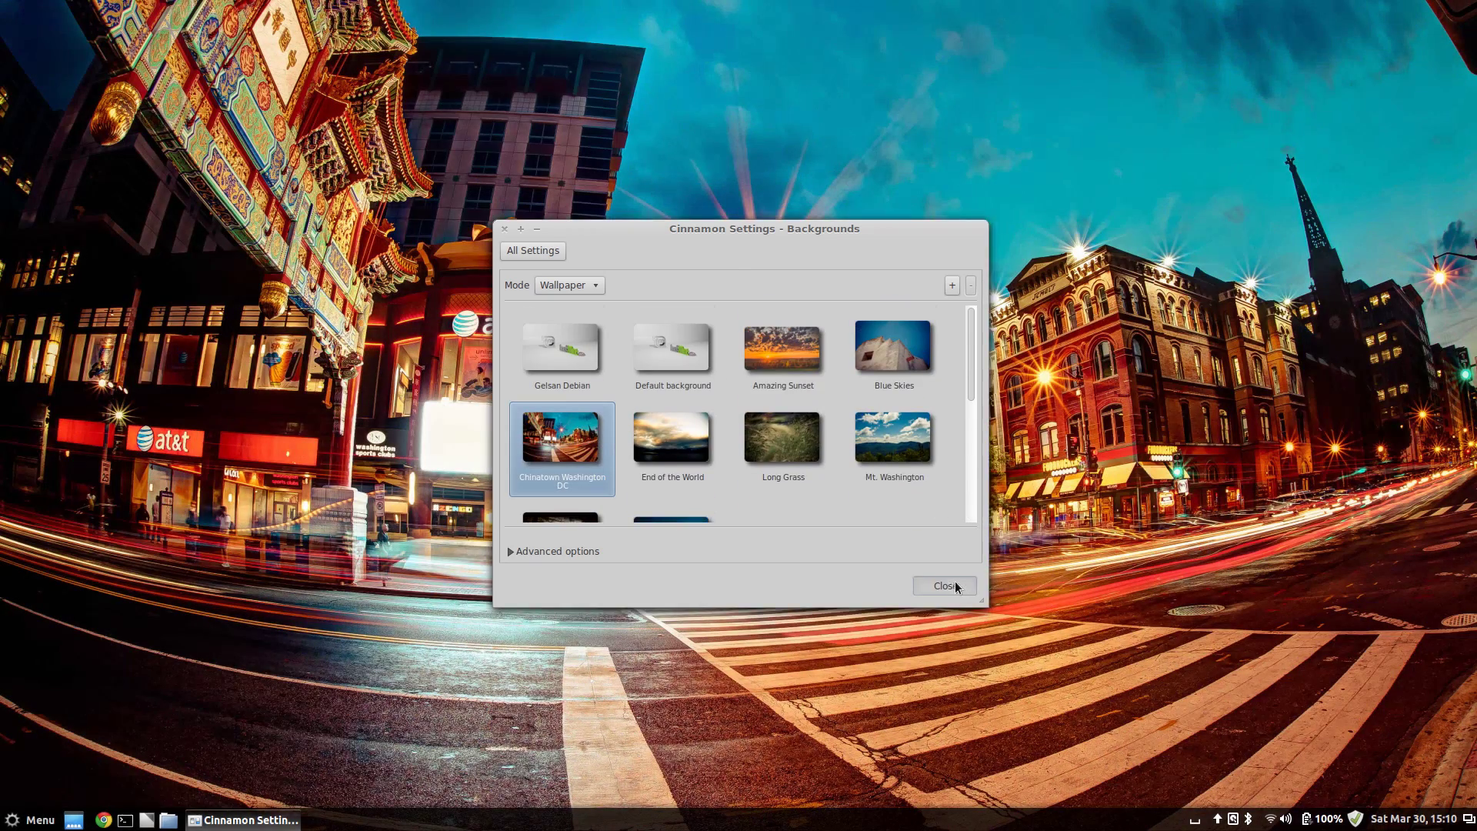
click(954, 581)
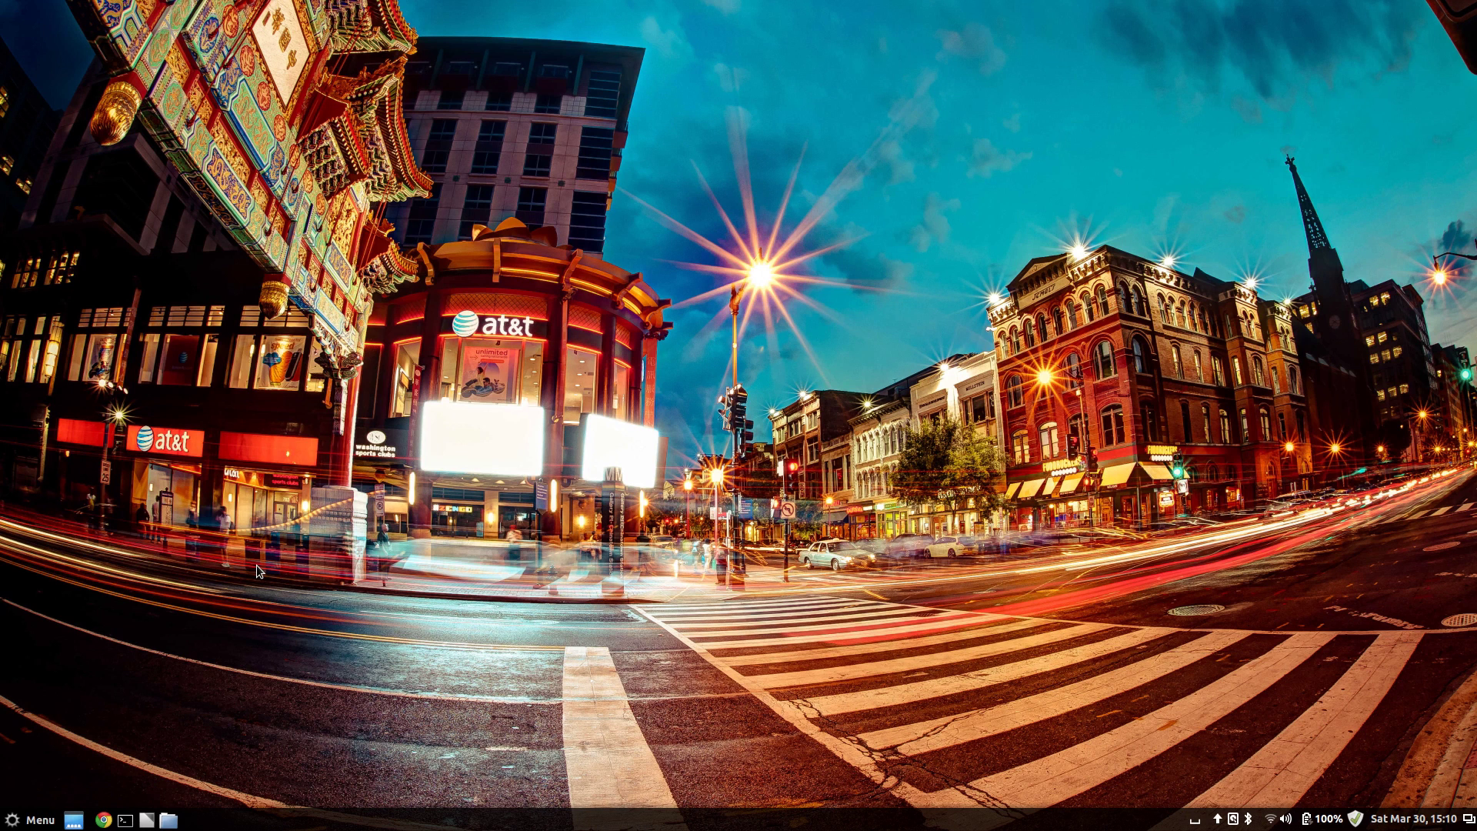
Step: Launch Software Manager from the taskbar Menu
click(43, 823)
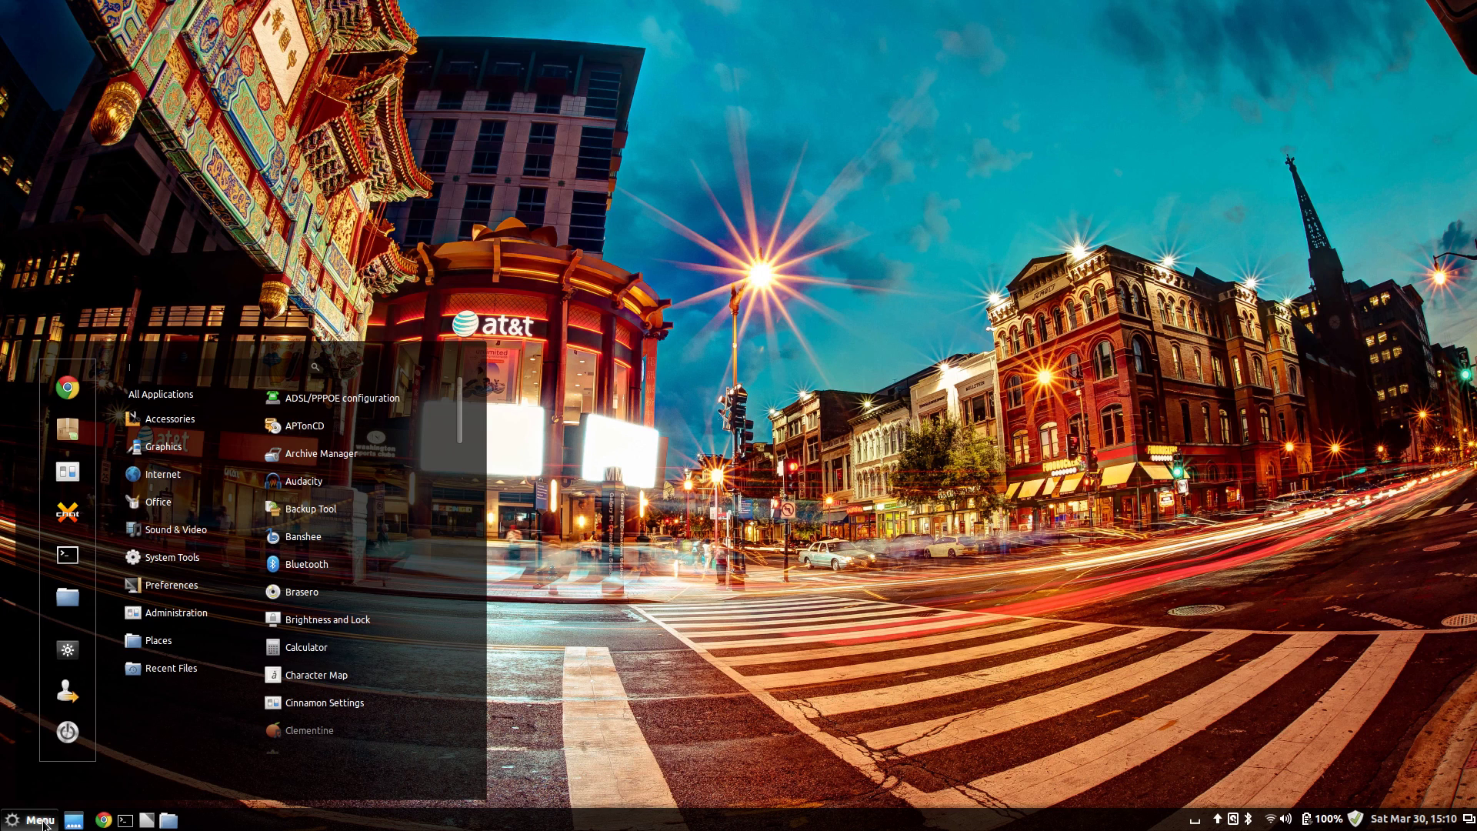
click(800, 284)
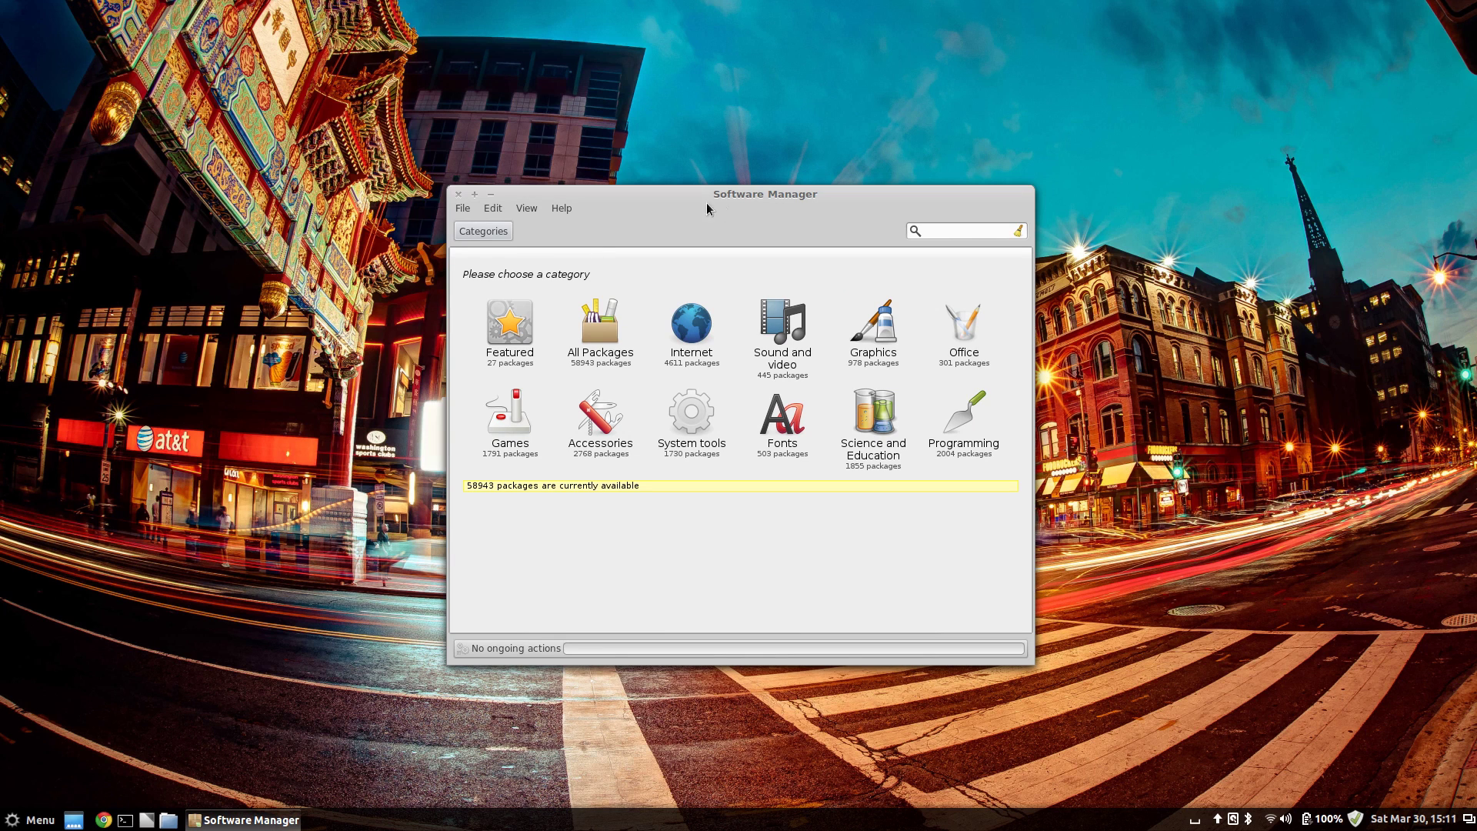
drag(736, 193, 740, 189)
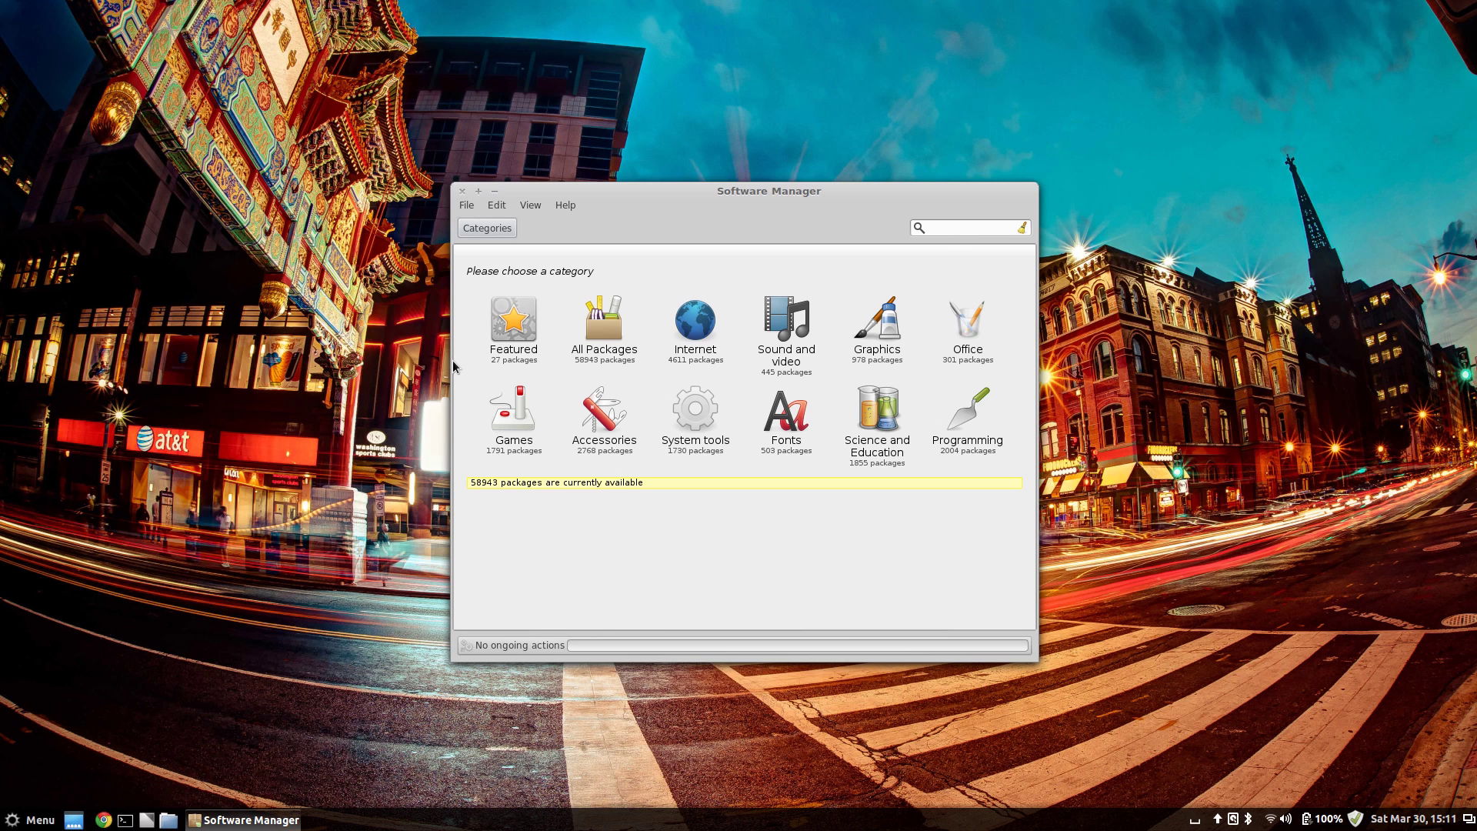
click(514, 322)
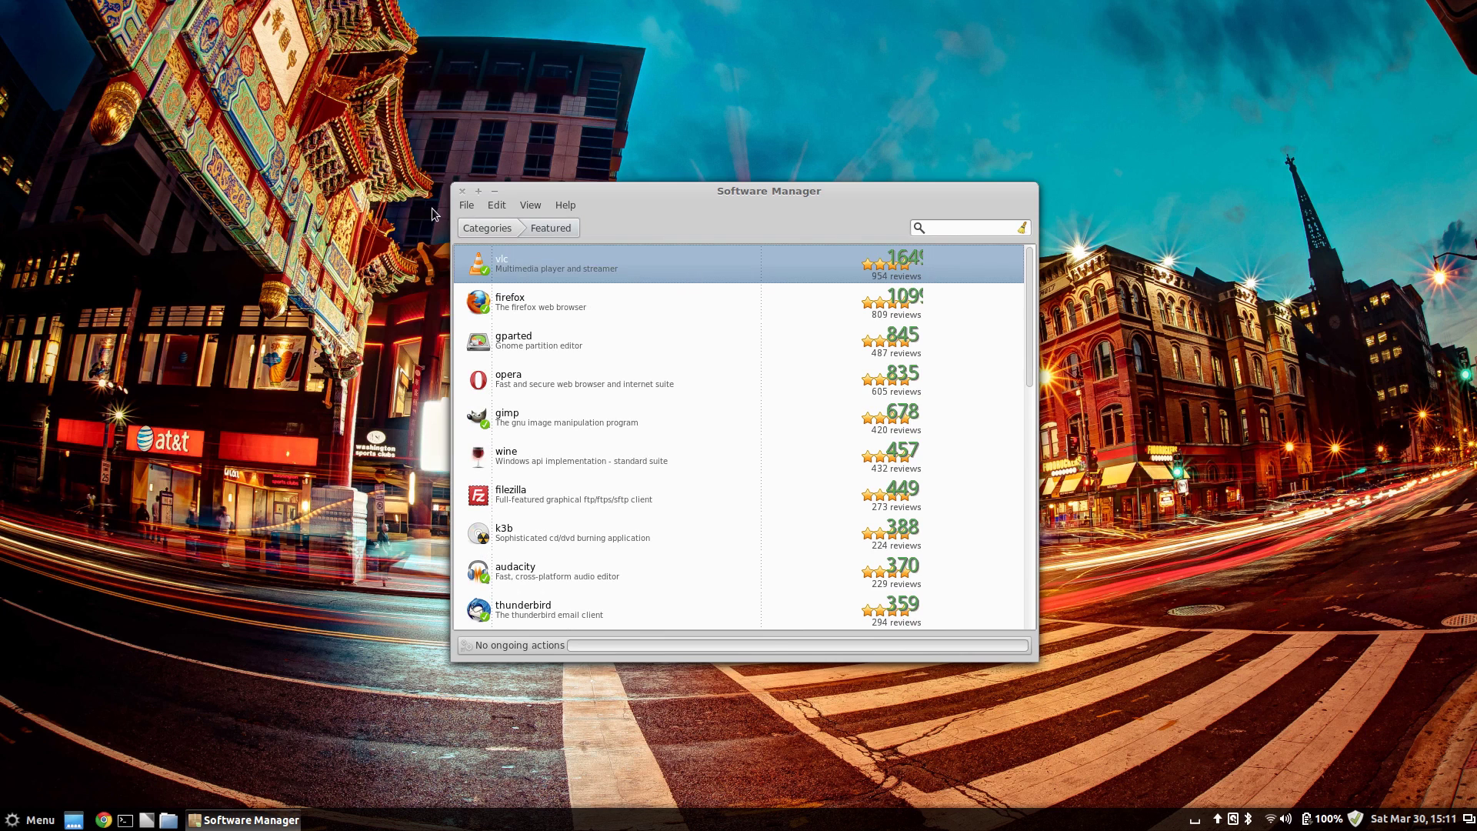
click(481, 228)
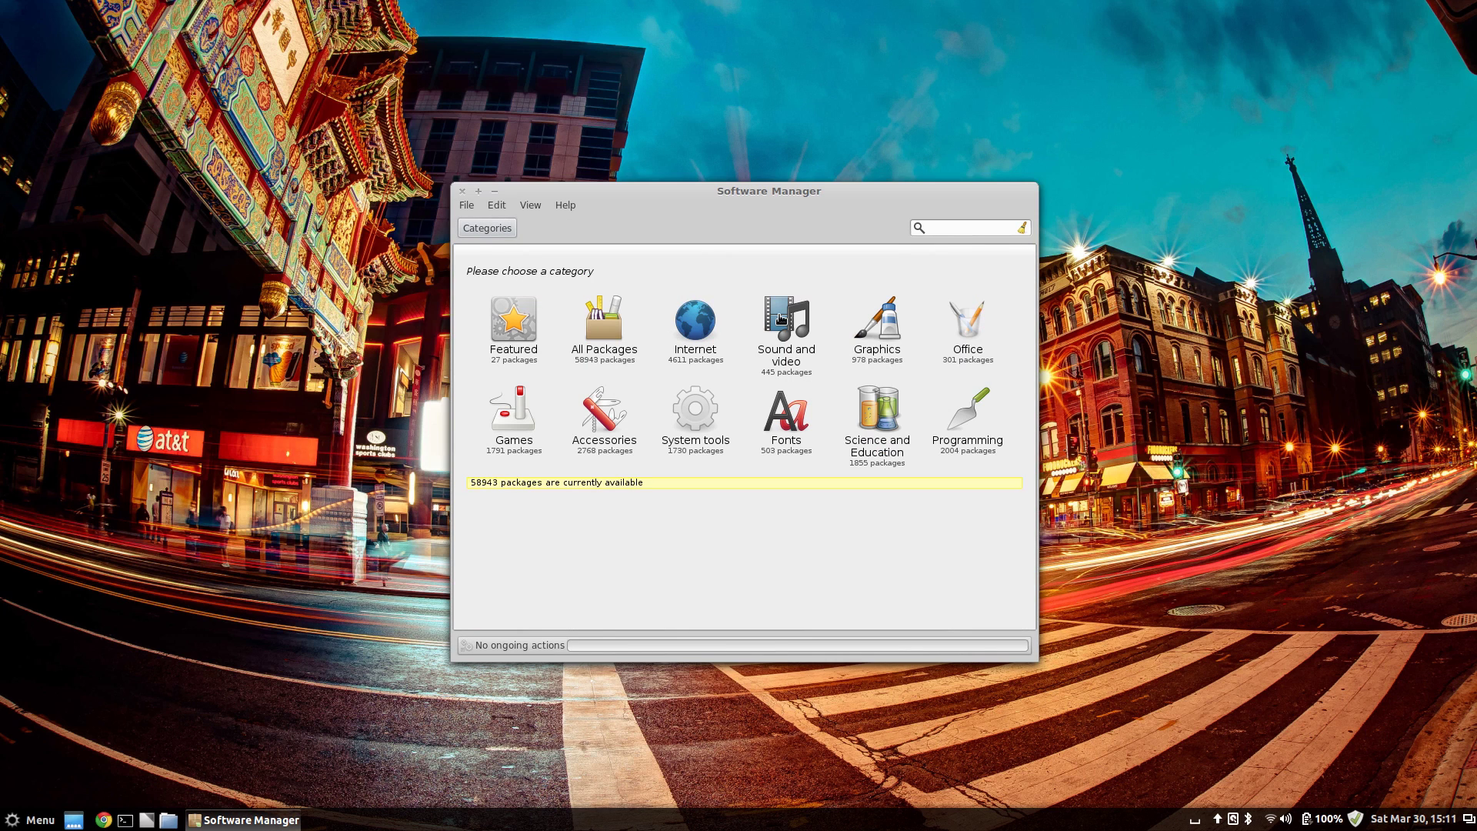
click(952, 230)
text(kazam)
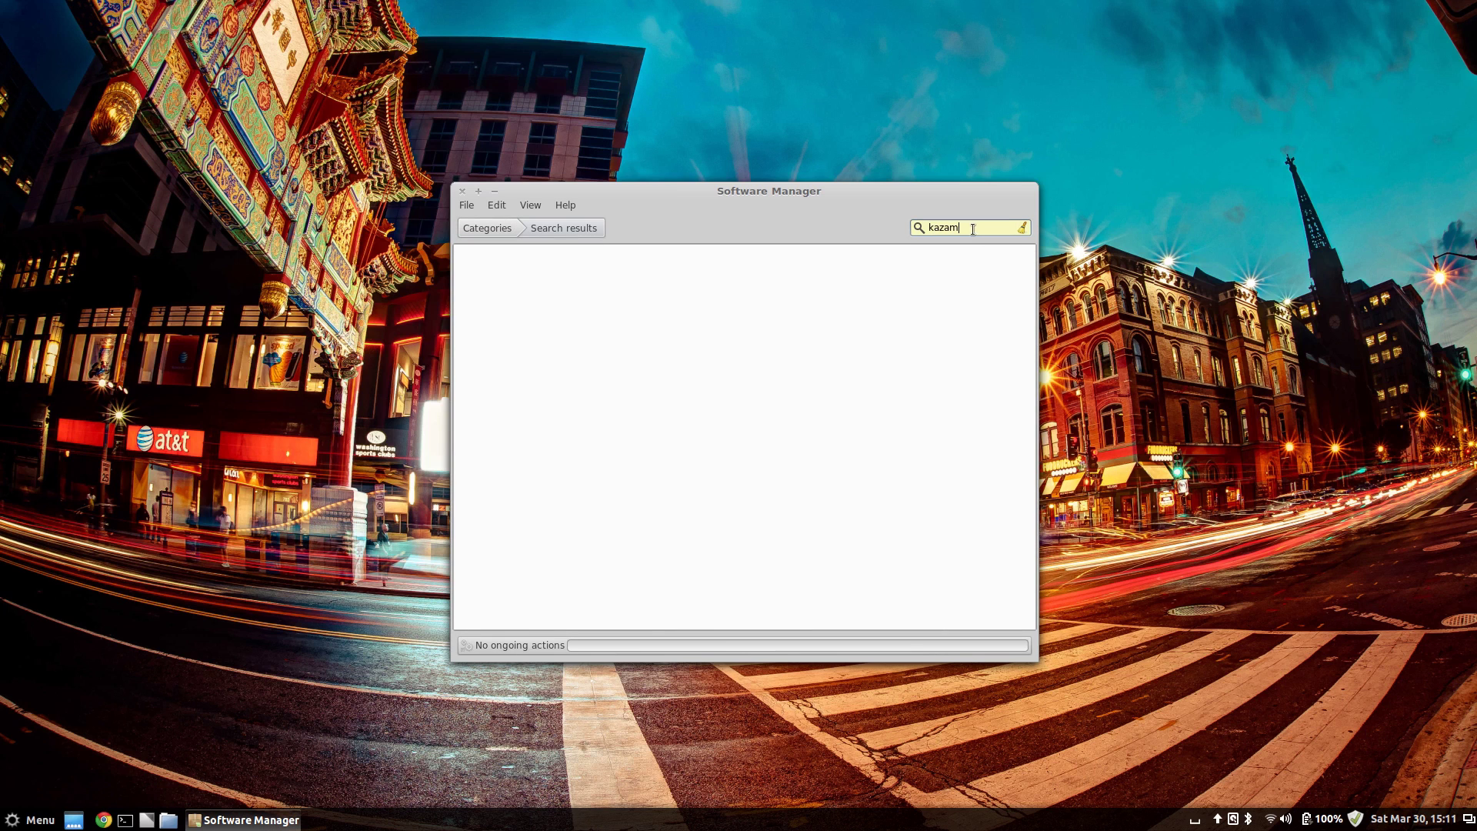
click(1024, 228)
click(487, 227)
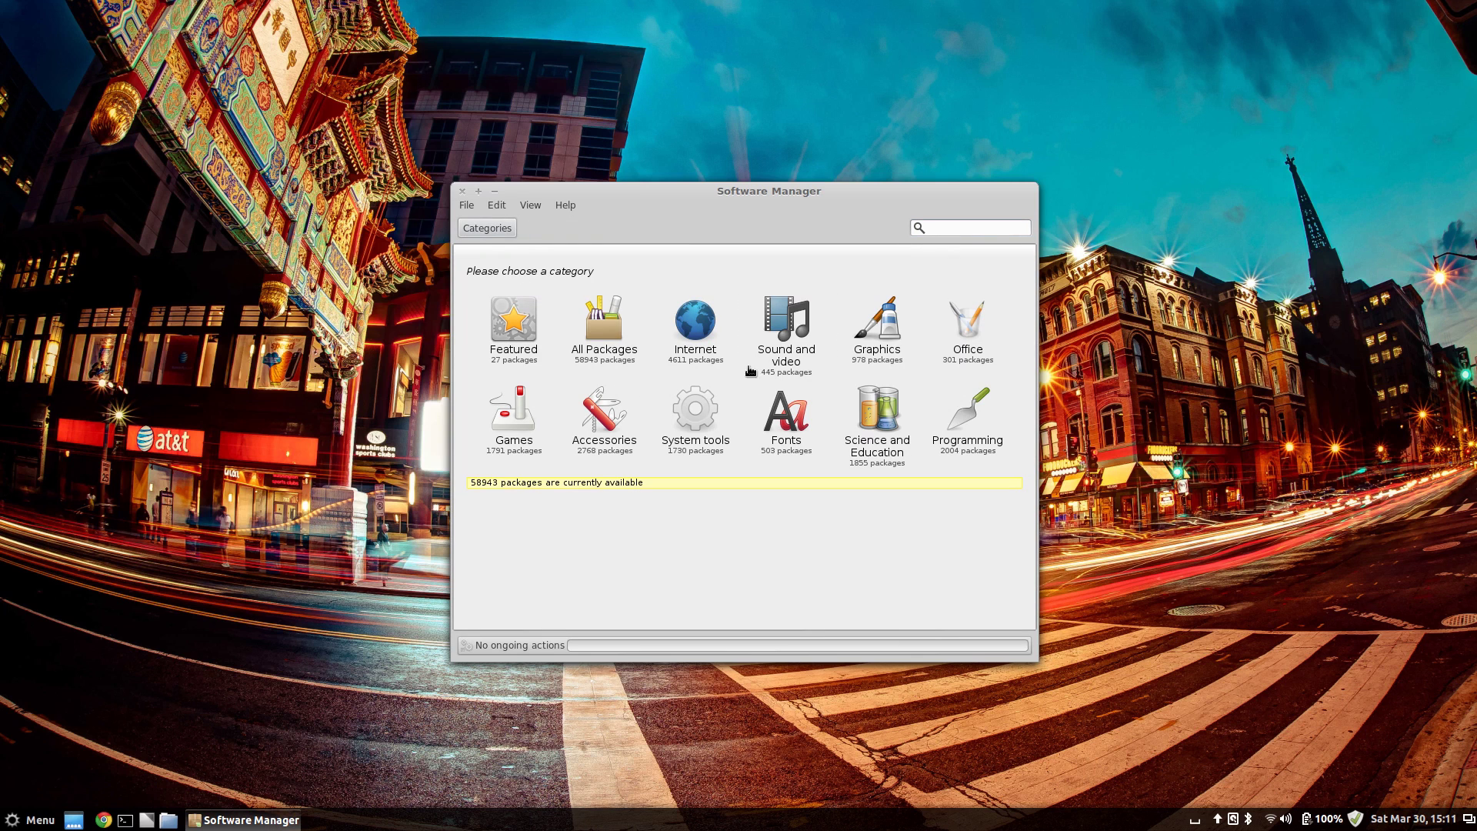
Step: Find the openshot package under Sound and video and start installing it
click(758, 368)
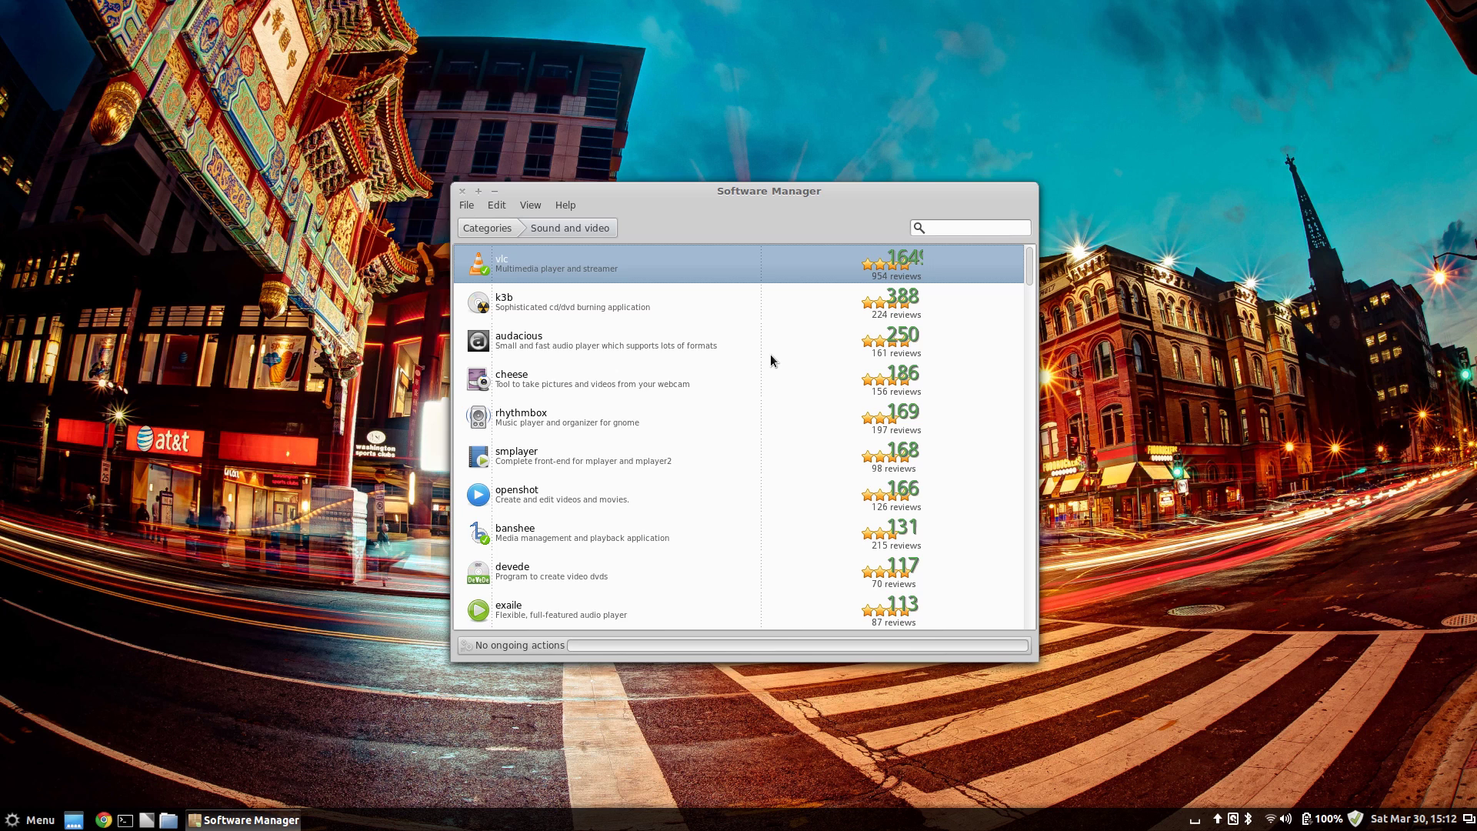
scroll(772, 360, down, 5)
scroll(772, 360, up, 4)
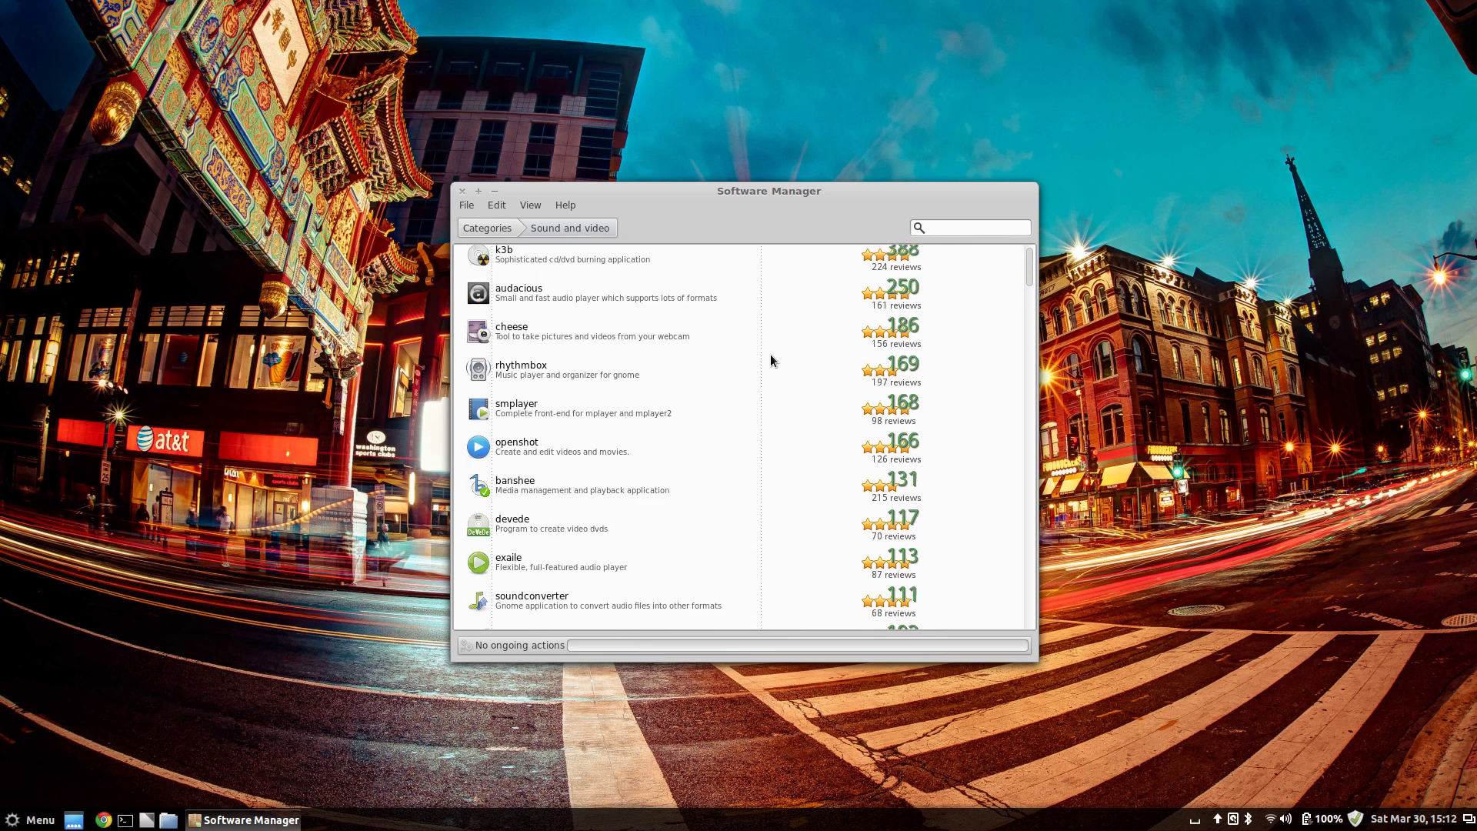
scroll(769, 358, up, 1)
click(527, 496)
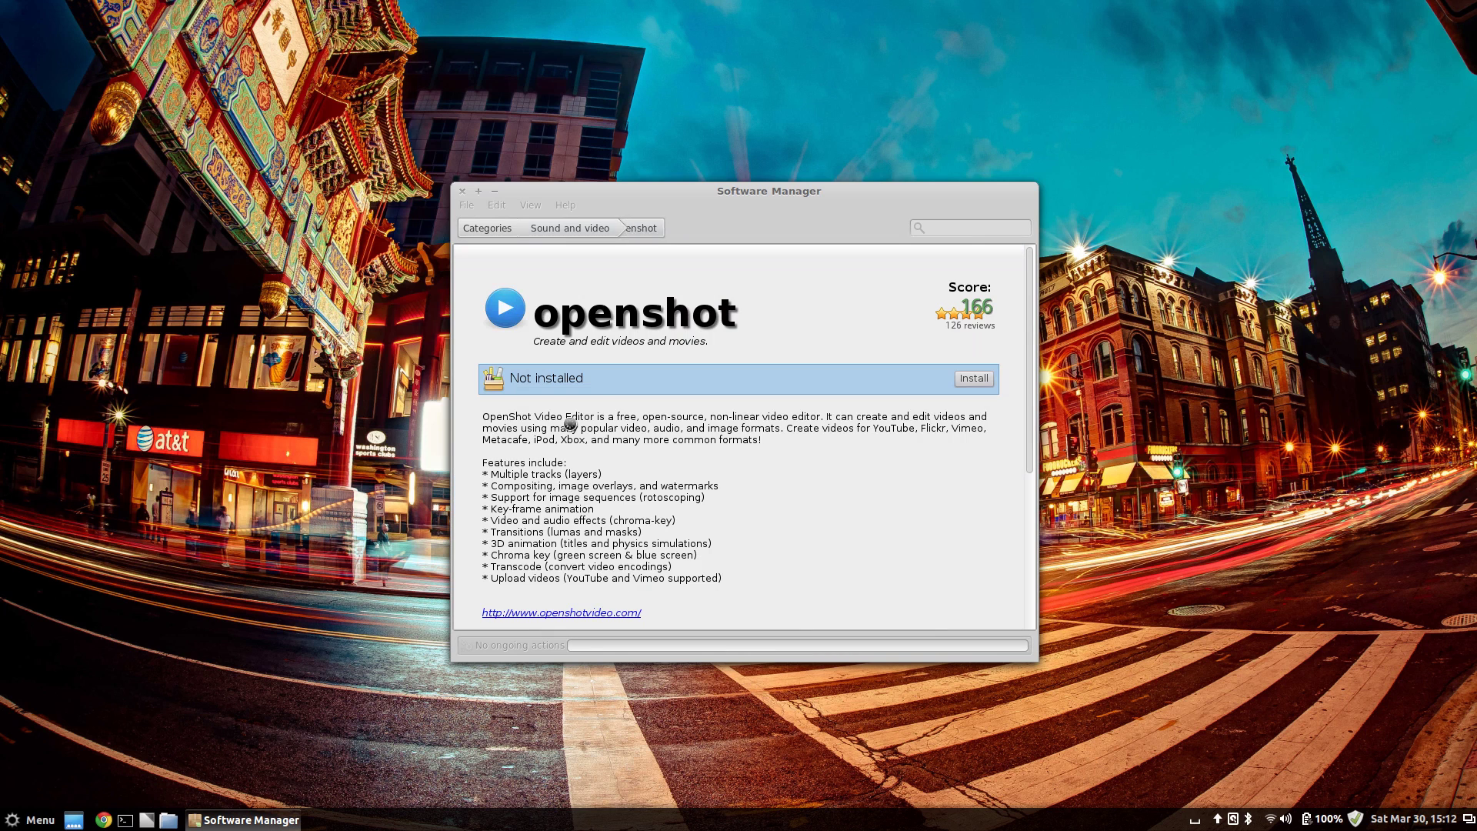
scroll(649, 471, down, 5)
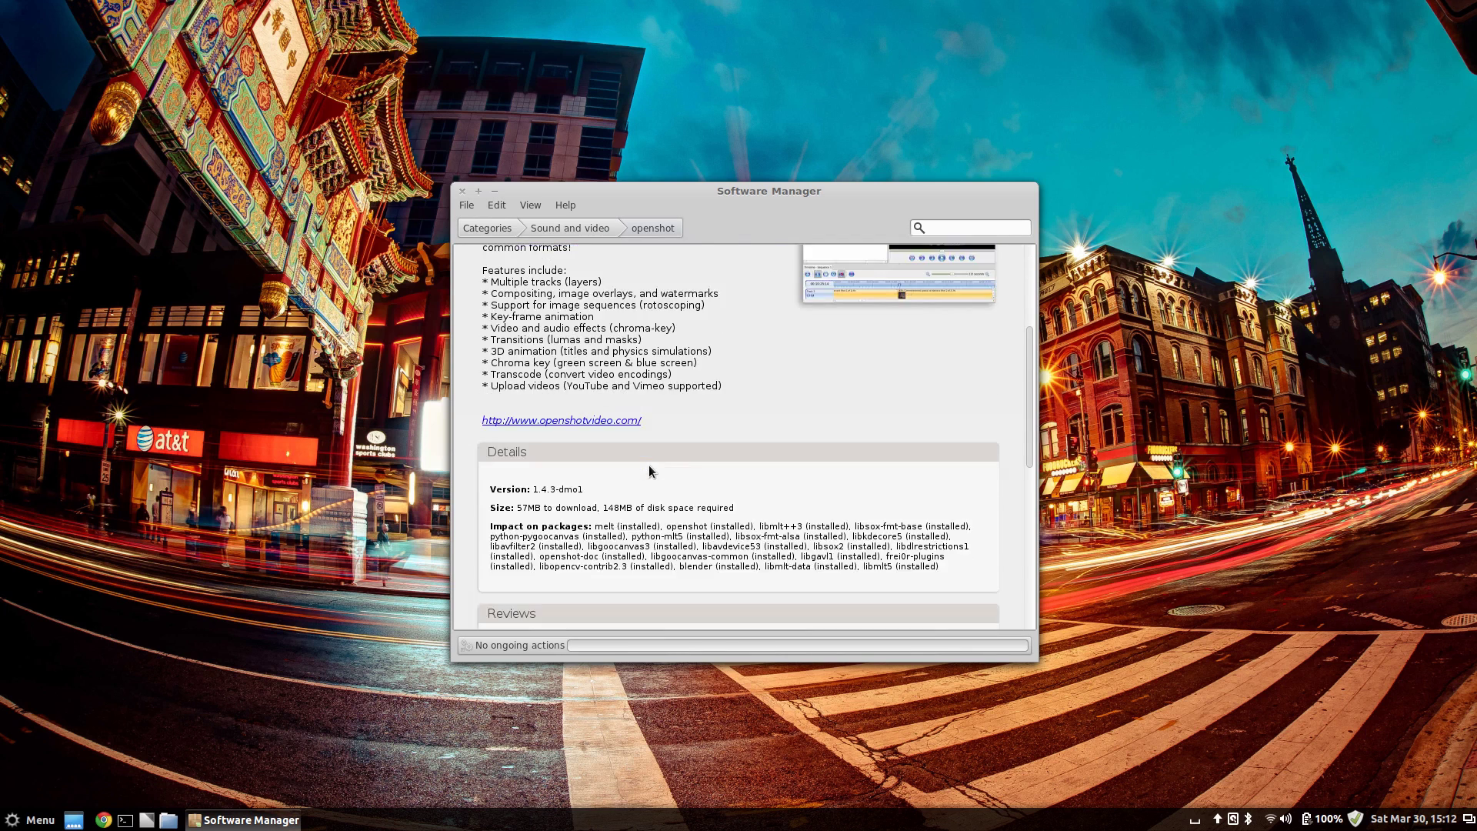
scroll(648, 471, up, 5)
click(974, 379)
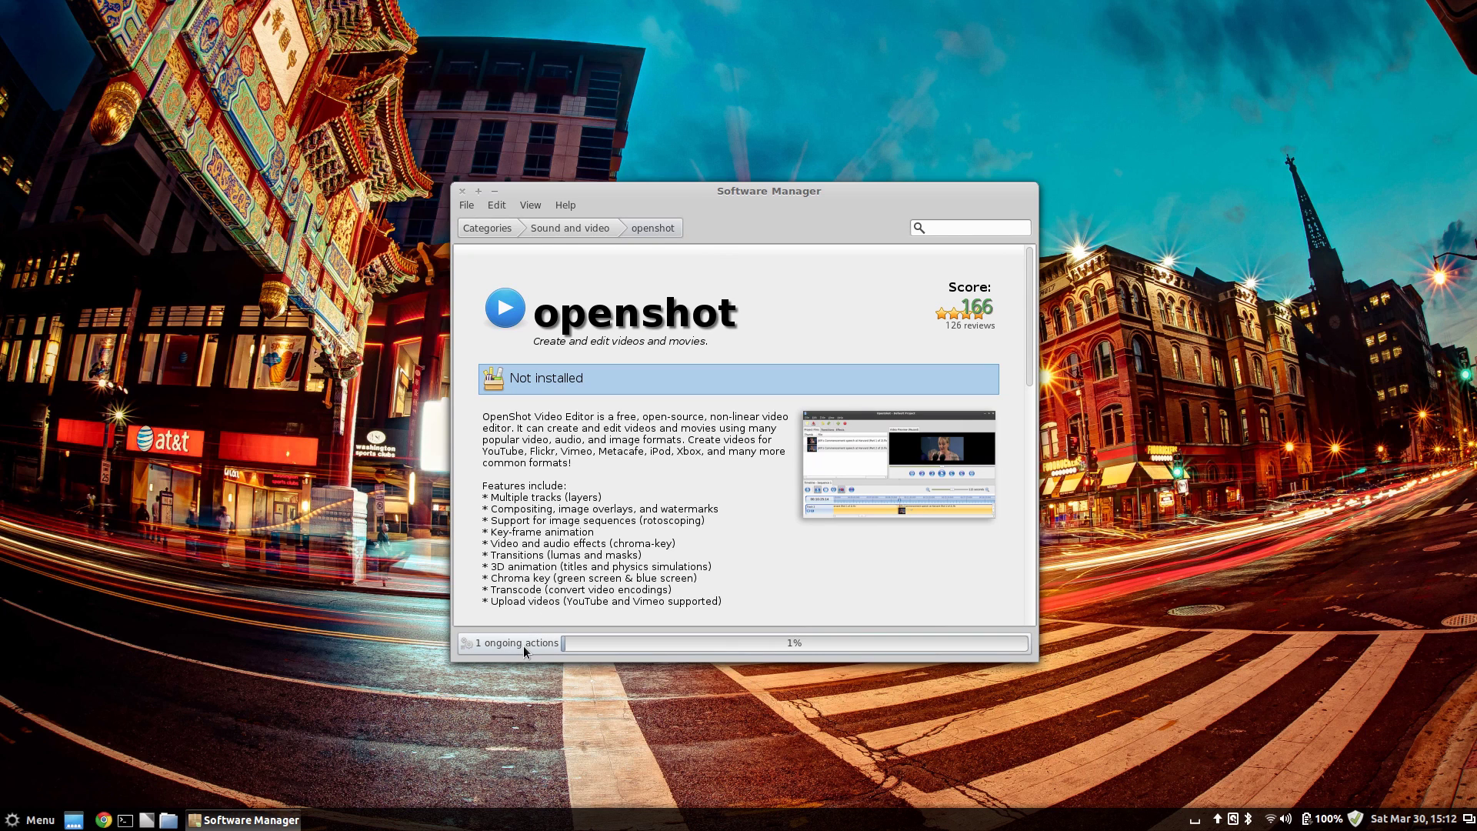
Step: Browse back through the Sound and video list, then minimize and restore Software Manager
click(540, 230)
scroll(542, 307, down, 5)
scroll(542, 311, down, 2)
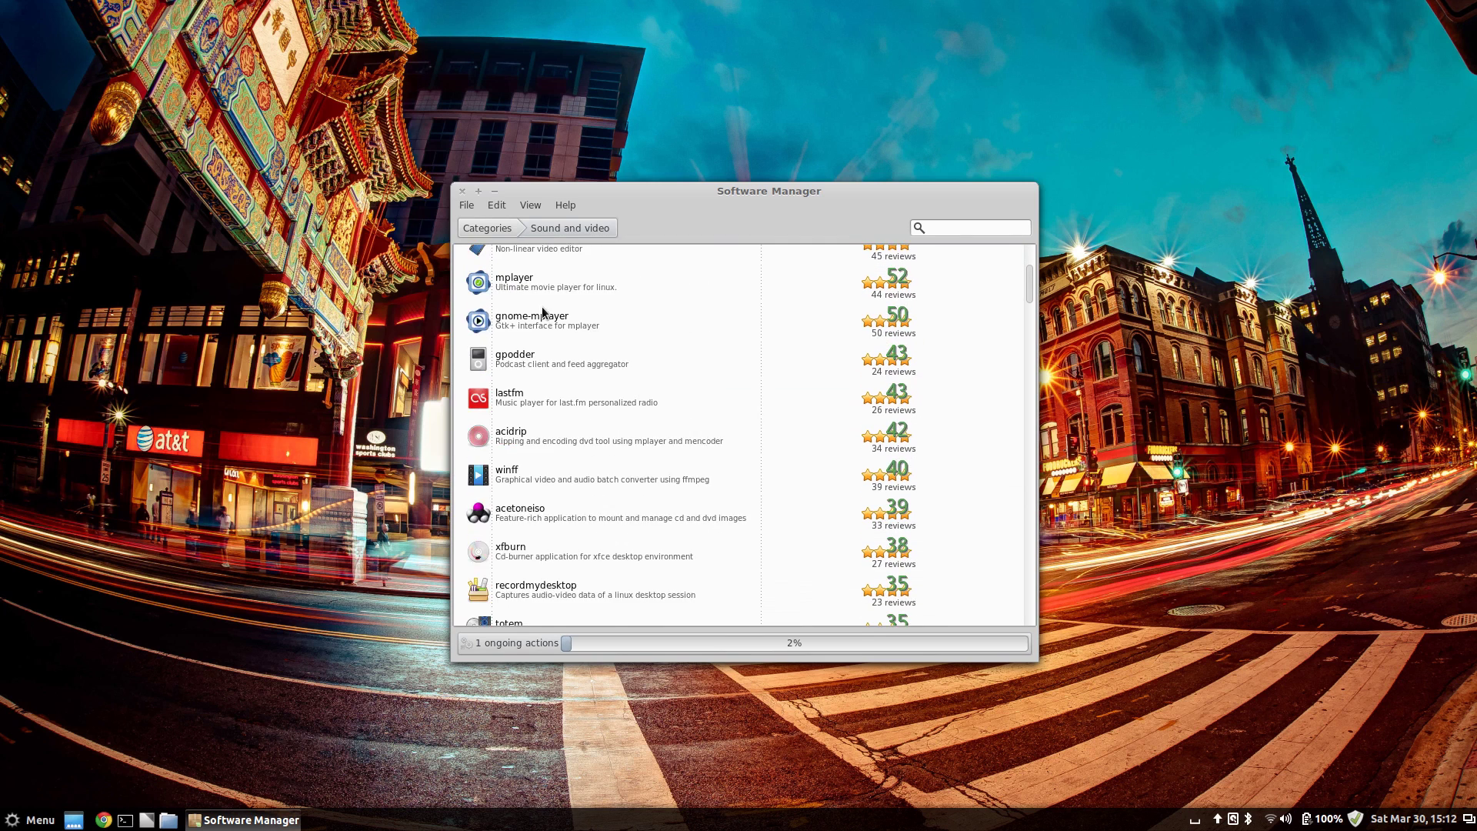
scroll(542, 308, up, 8)
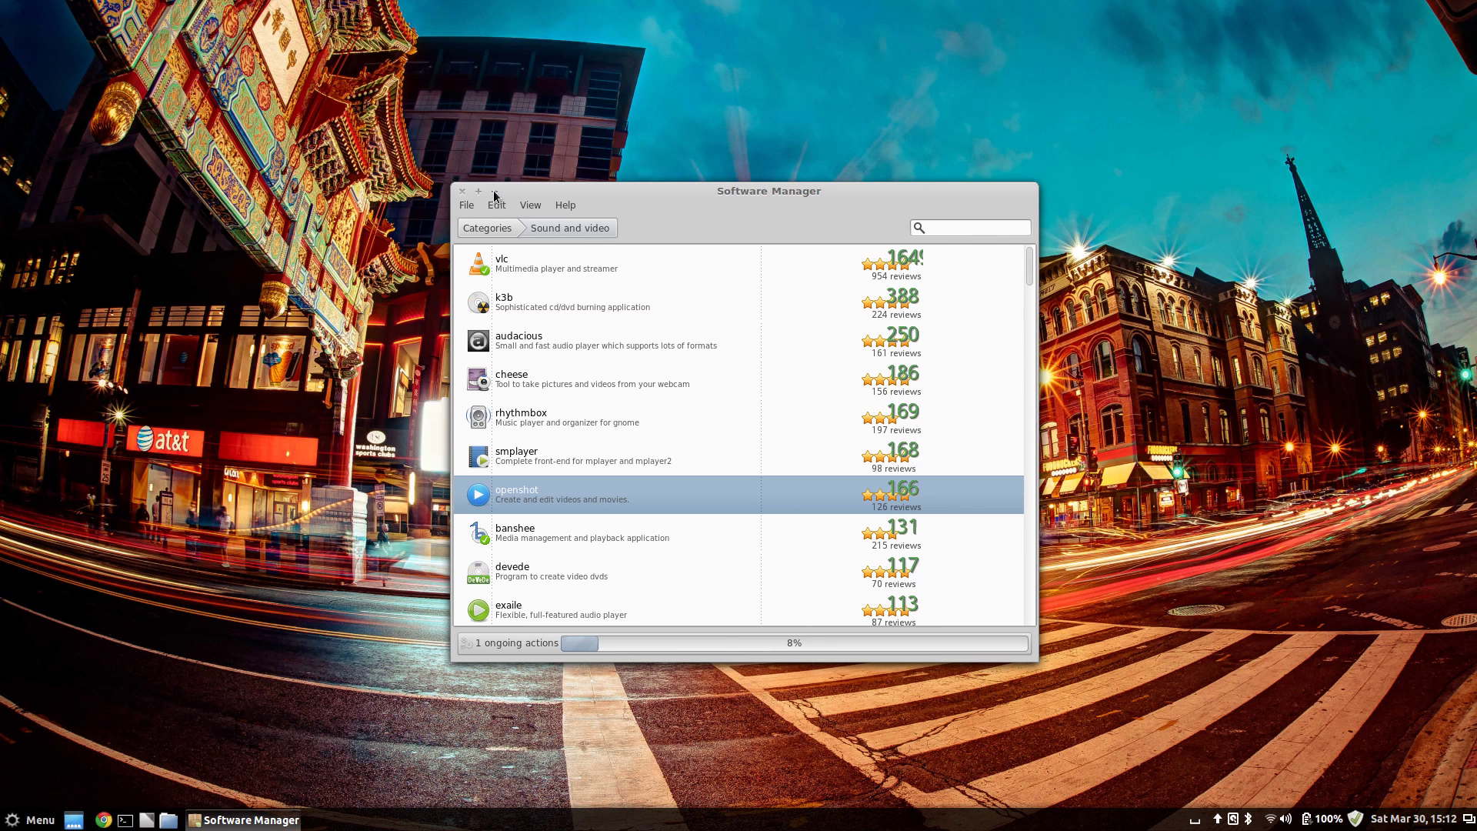
click(494, 191)
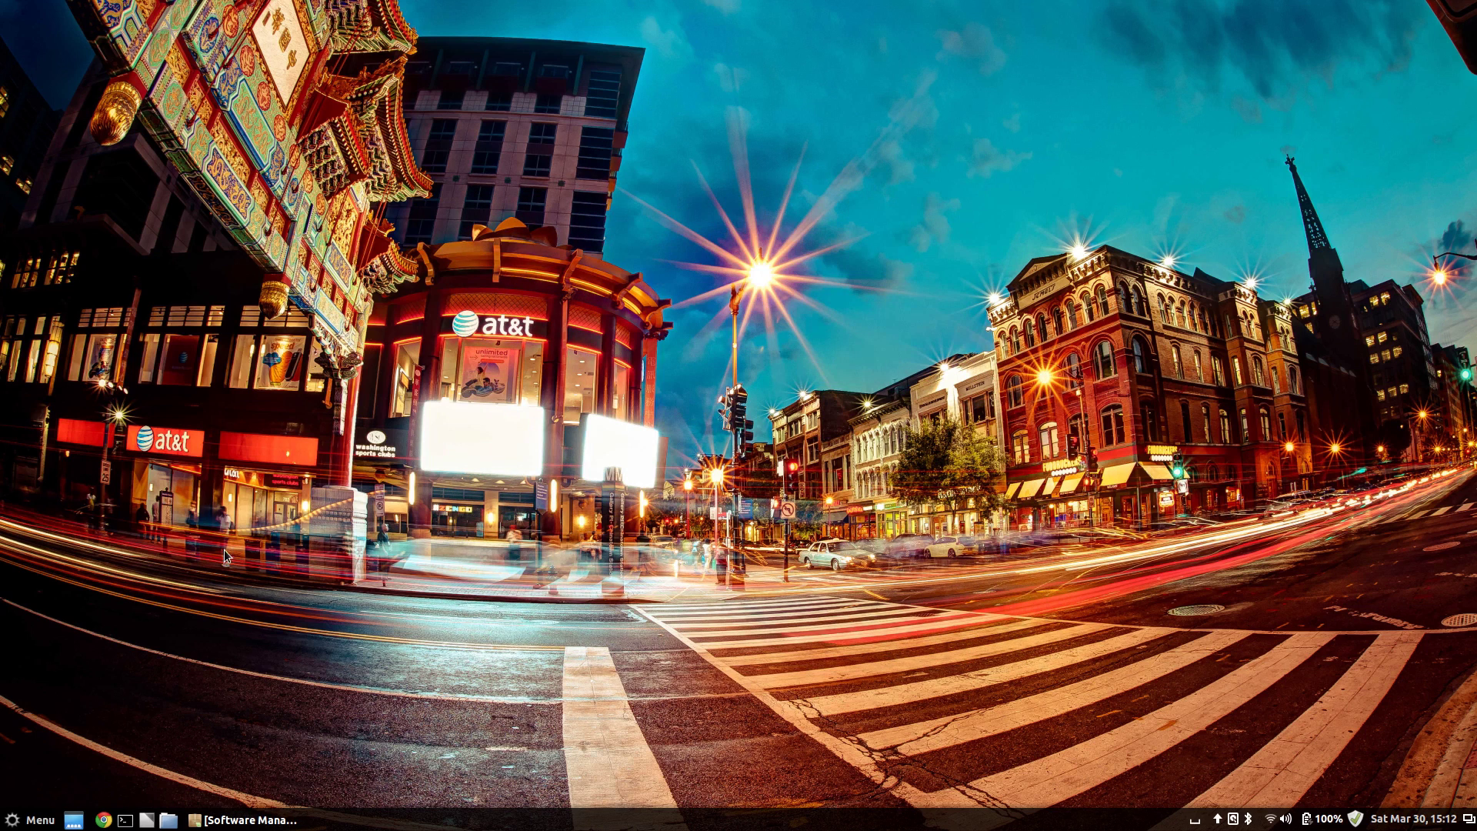
click(218, 820)
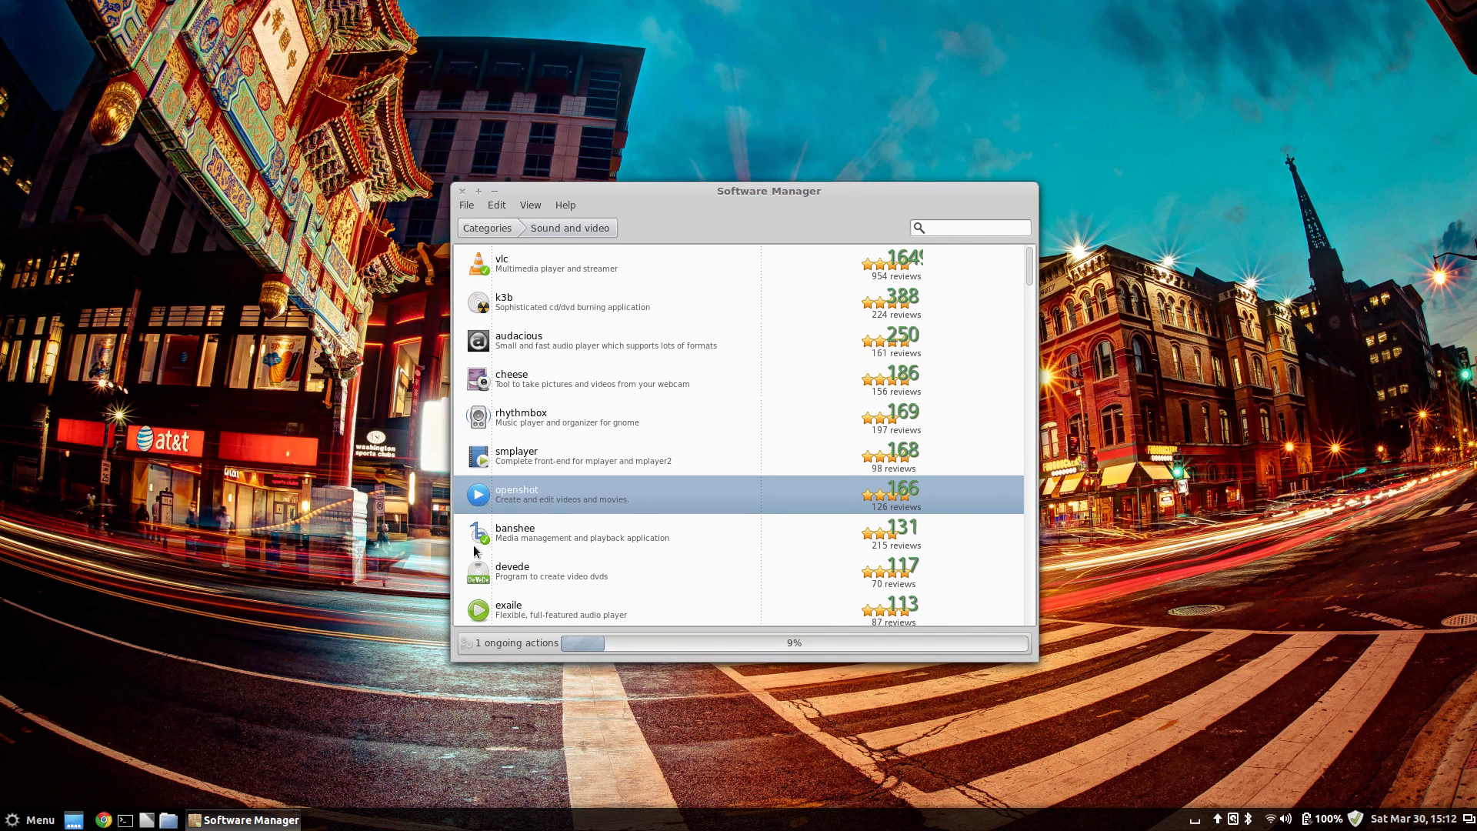
scroll(769, 401, down, 5)
scroll(768, 408, up, 1)
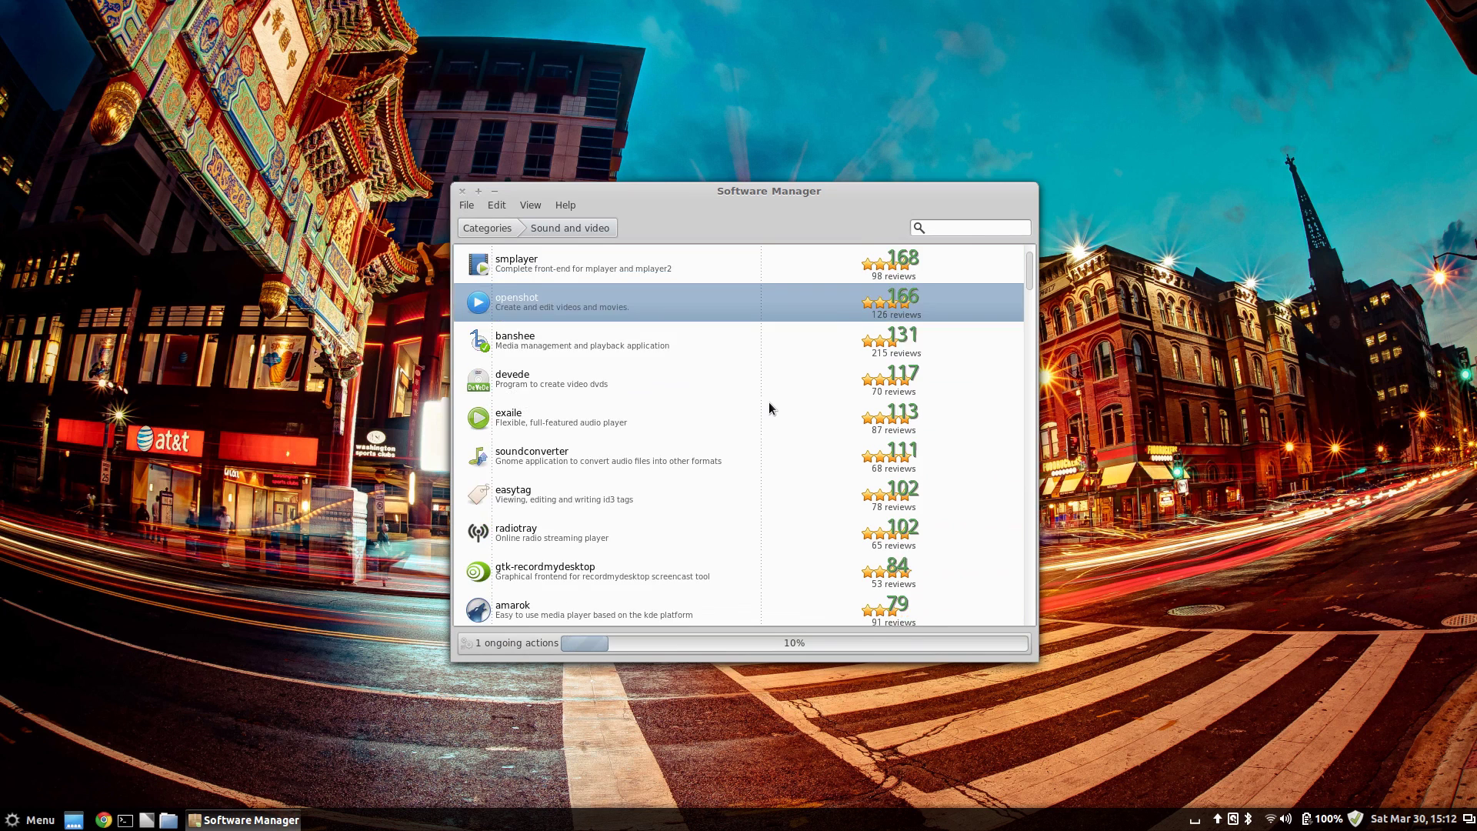
scroll(769, 401, up, 5)
Step: Return Software Manager to its category overview and dismiss the application menu
click(487, 228)
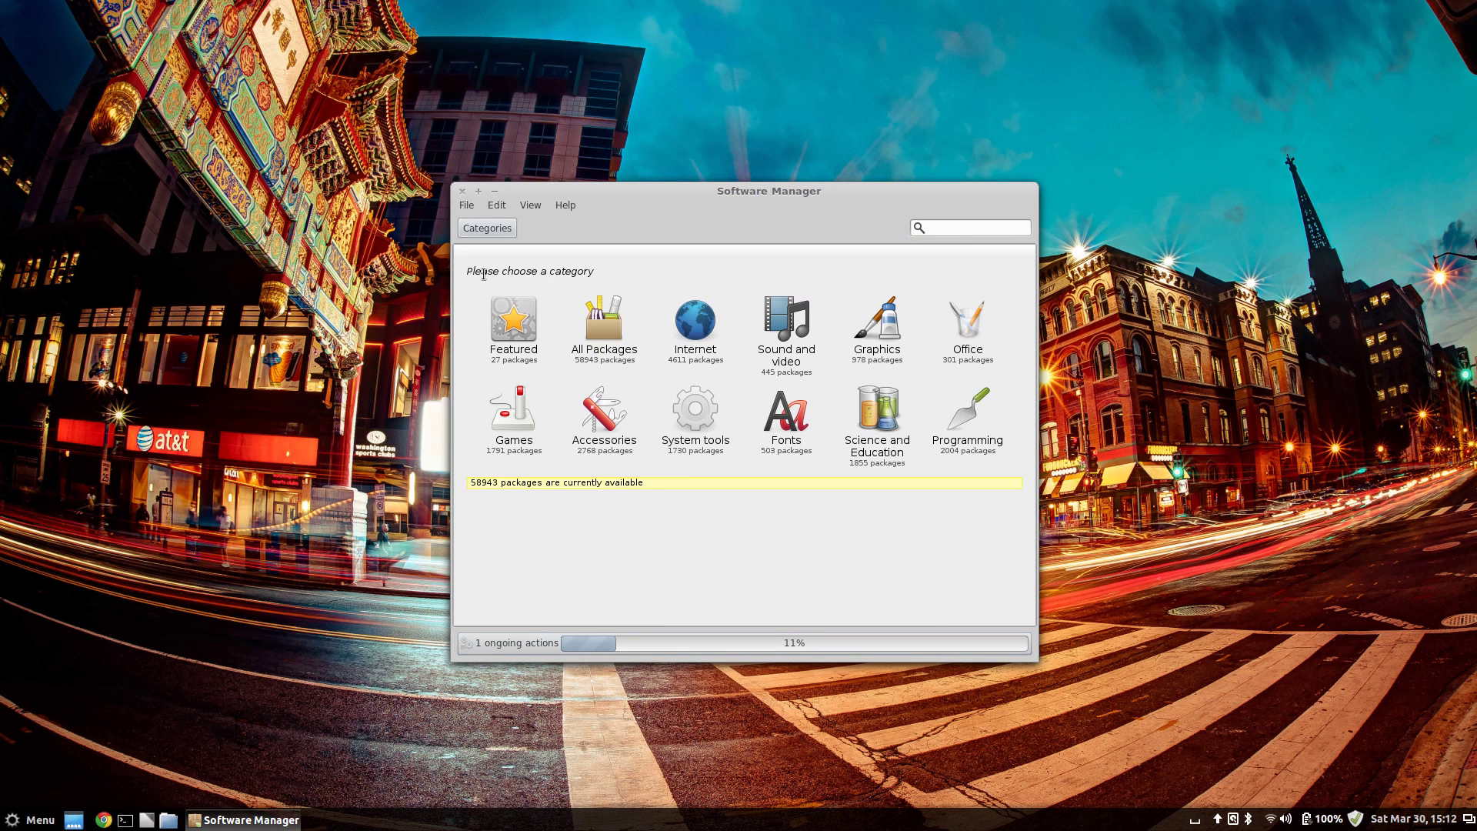
click(29, 820)
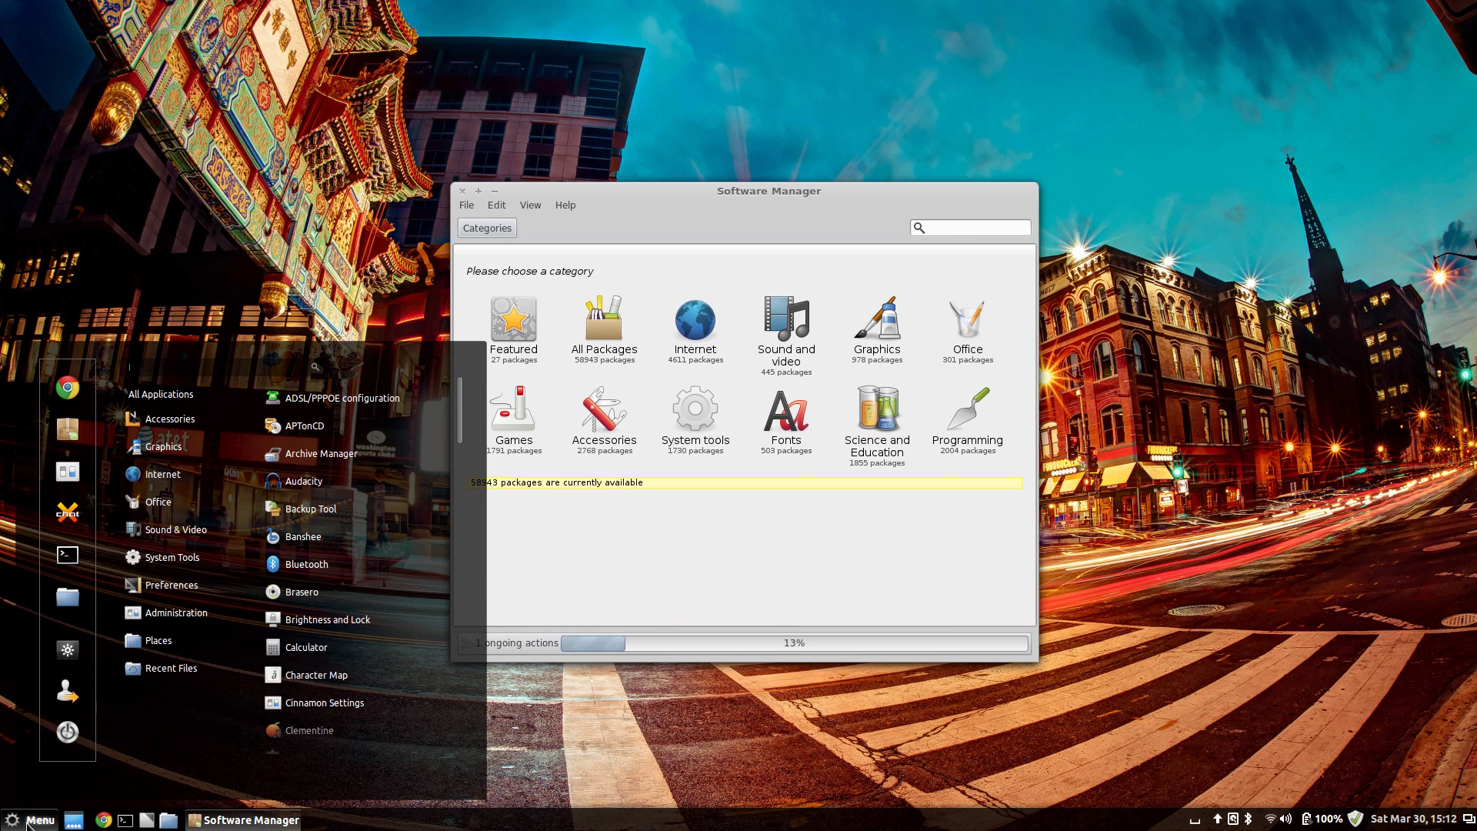
click(30, 823)
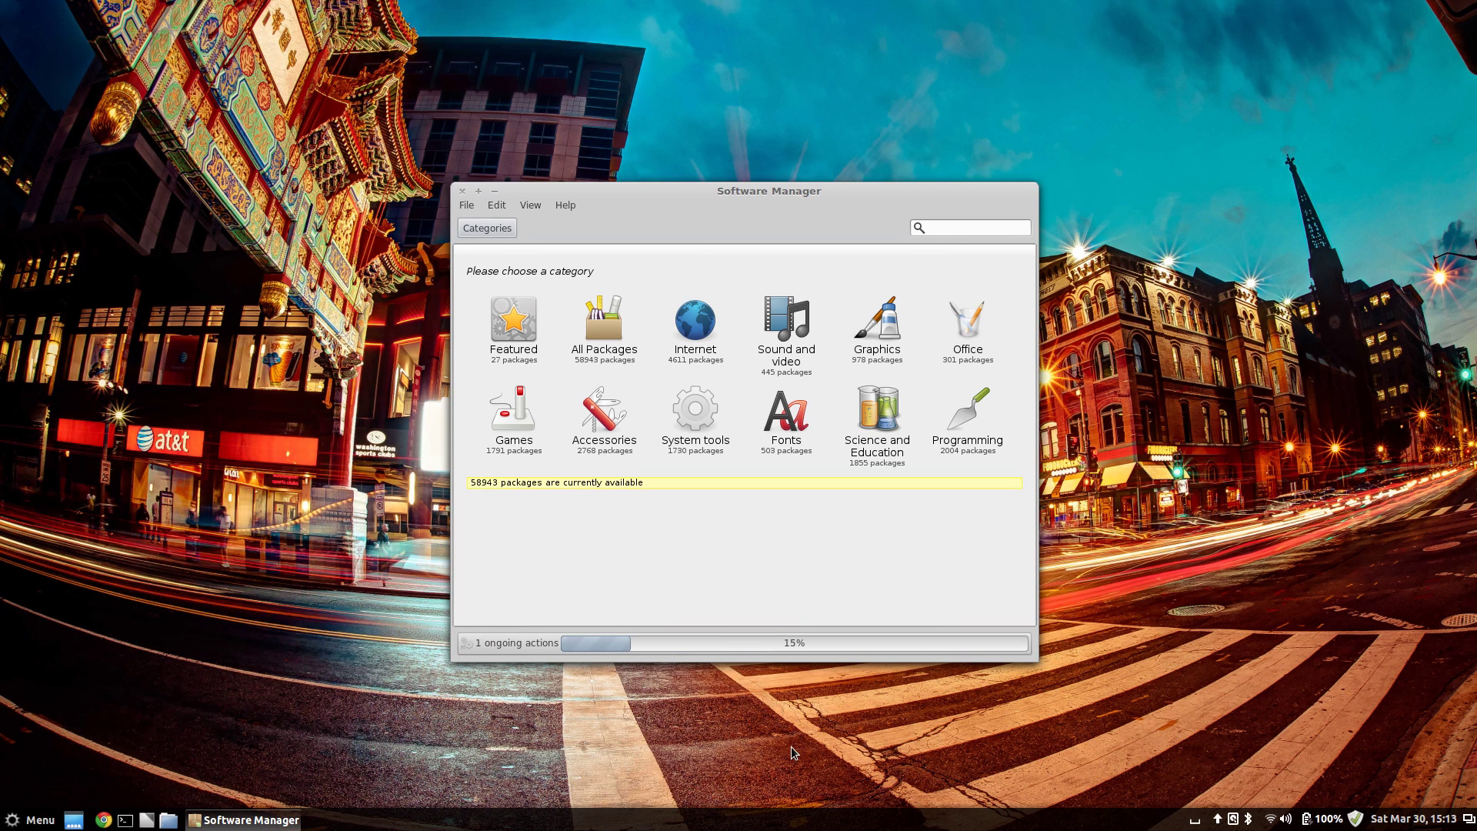
Step: Open Update Manager and read through the Update Pack 6 and 5 release notes
click(1356, 820)
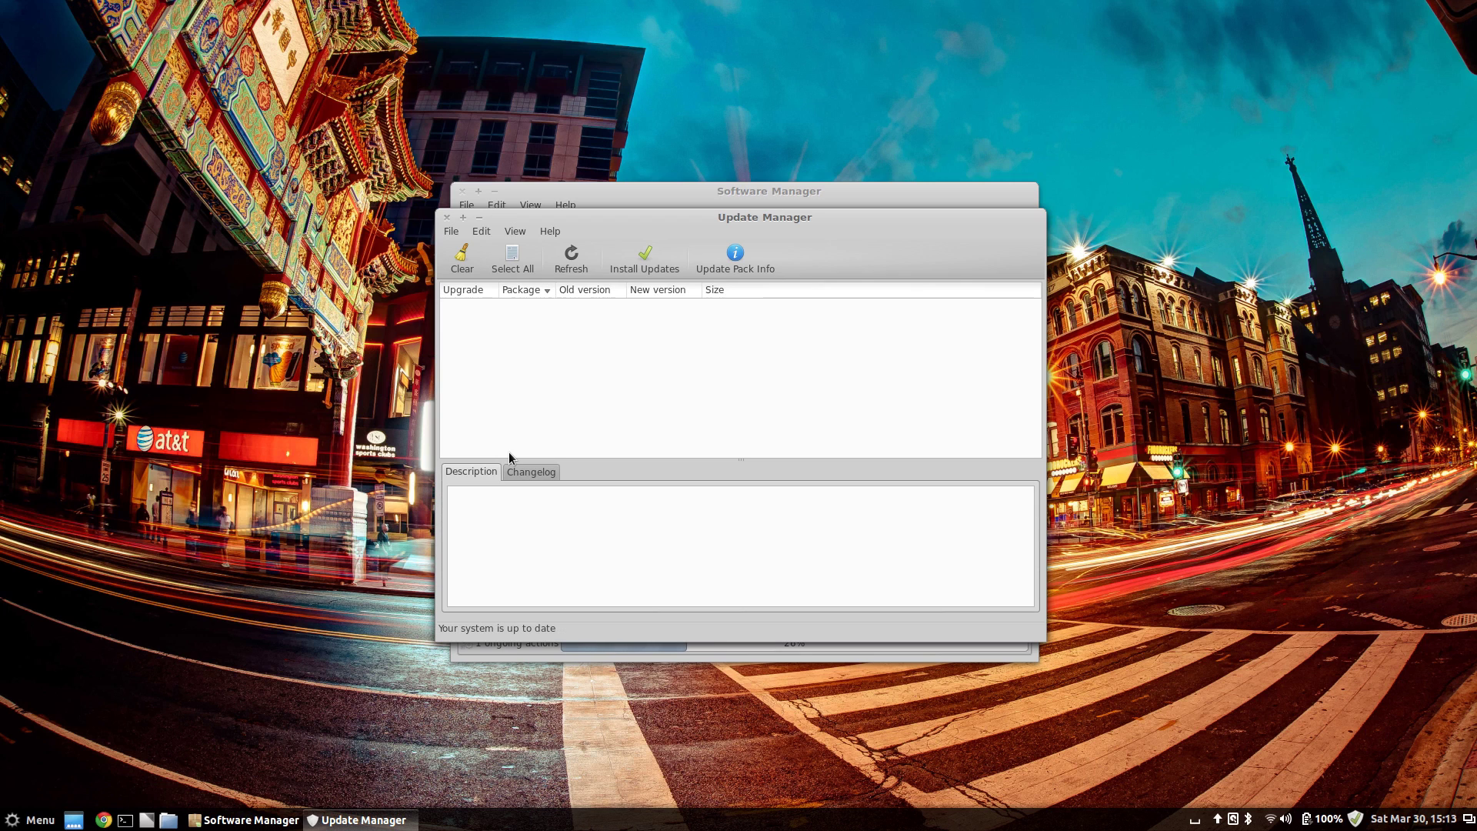
click(725, 274)
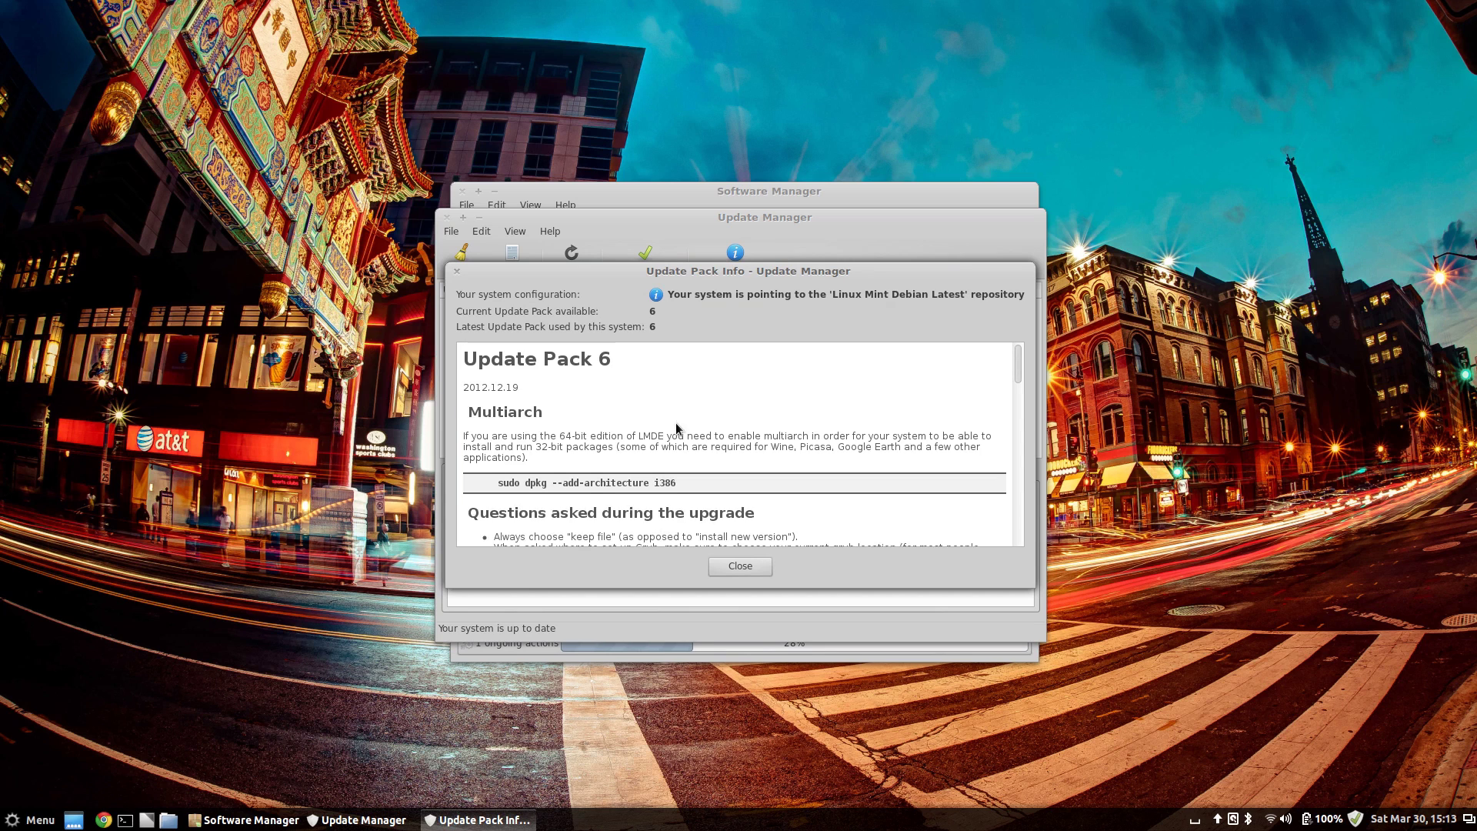
scroll(762, 439, down, 4)
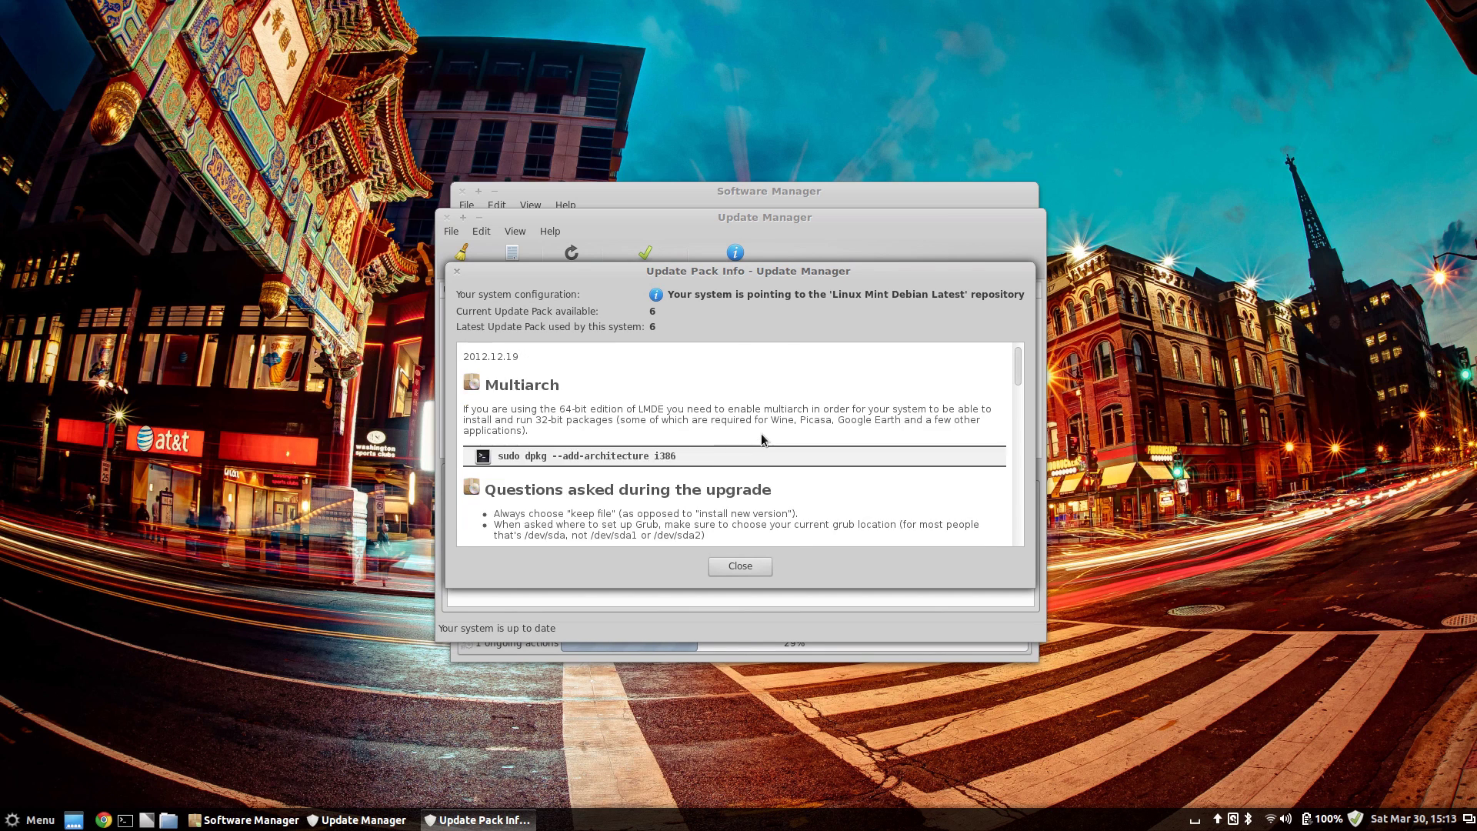
scroll(760, 433, down, 2)
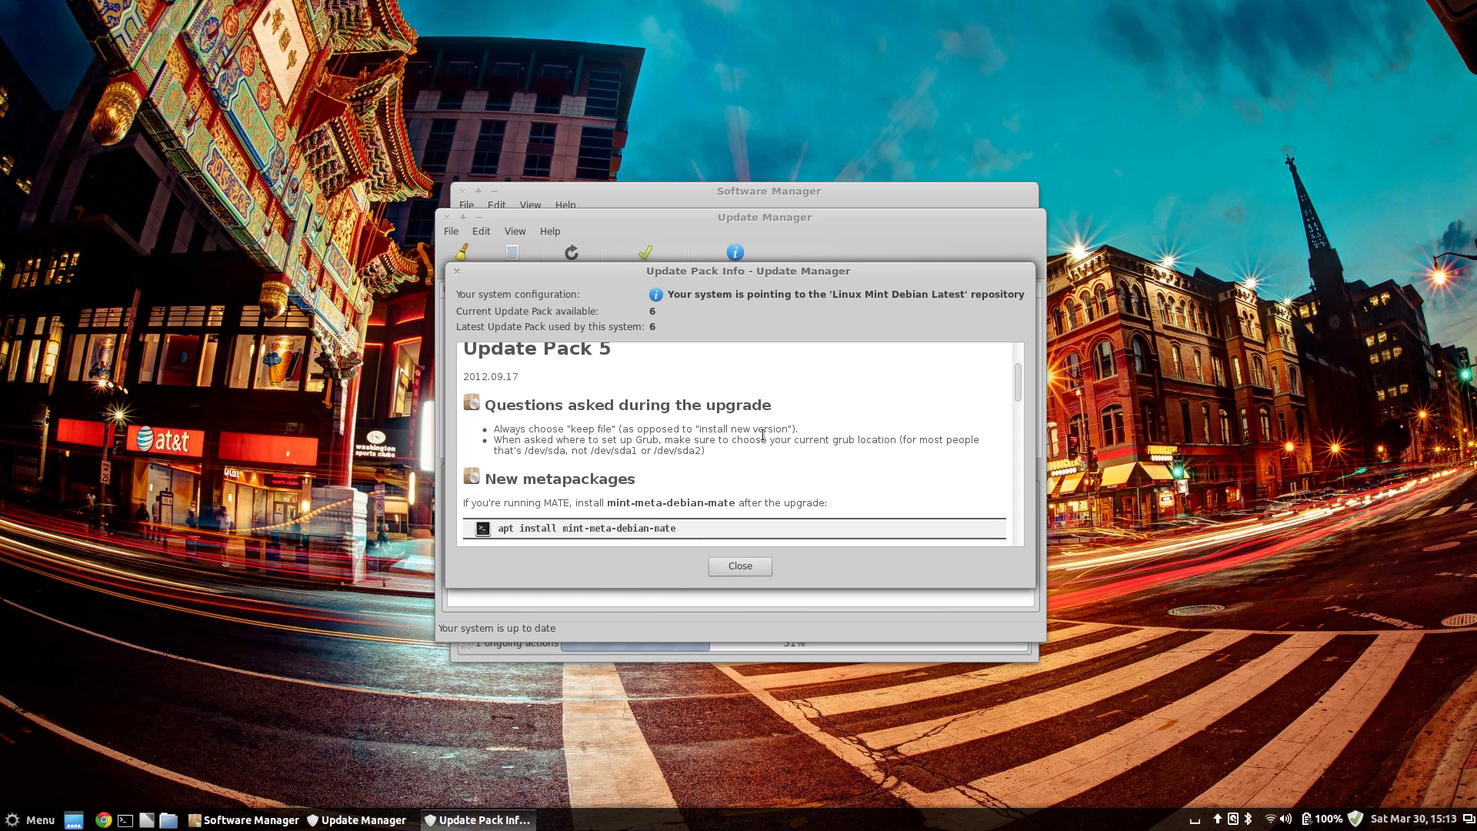
scroll(760, 432, down, 5)
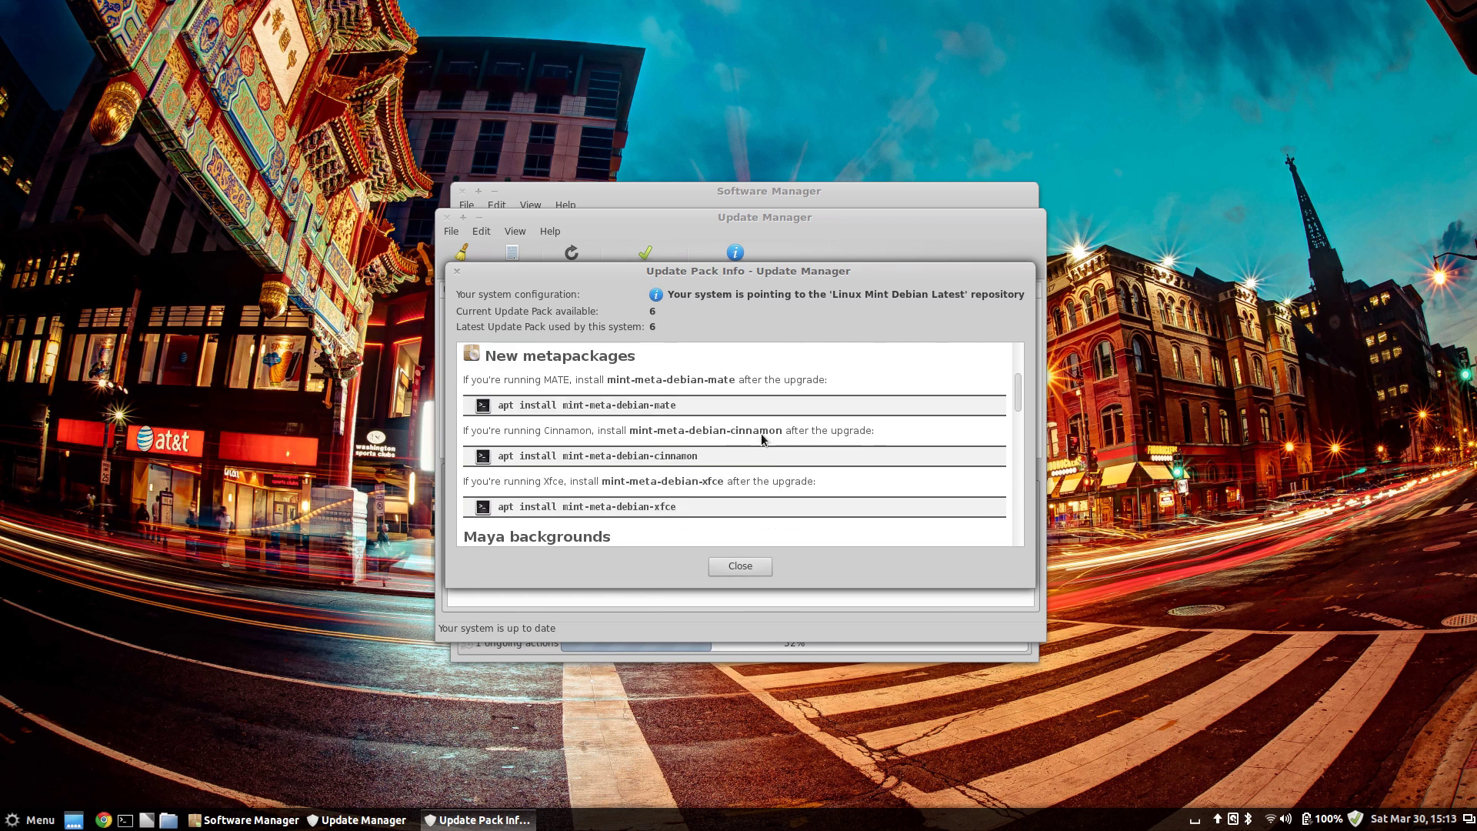
click(741, 566)
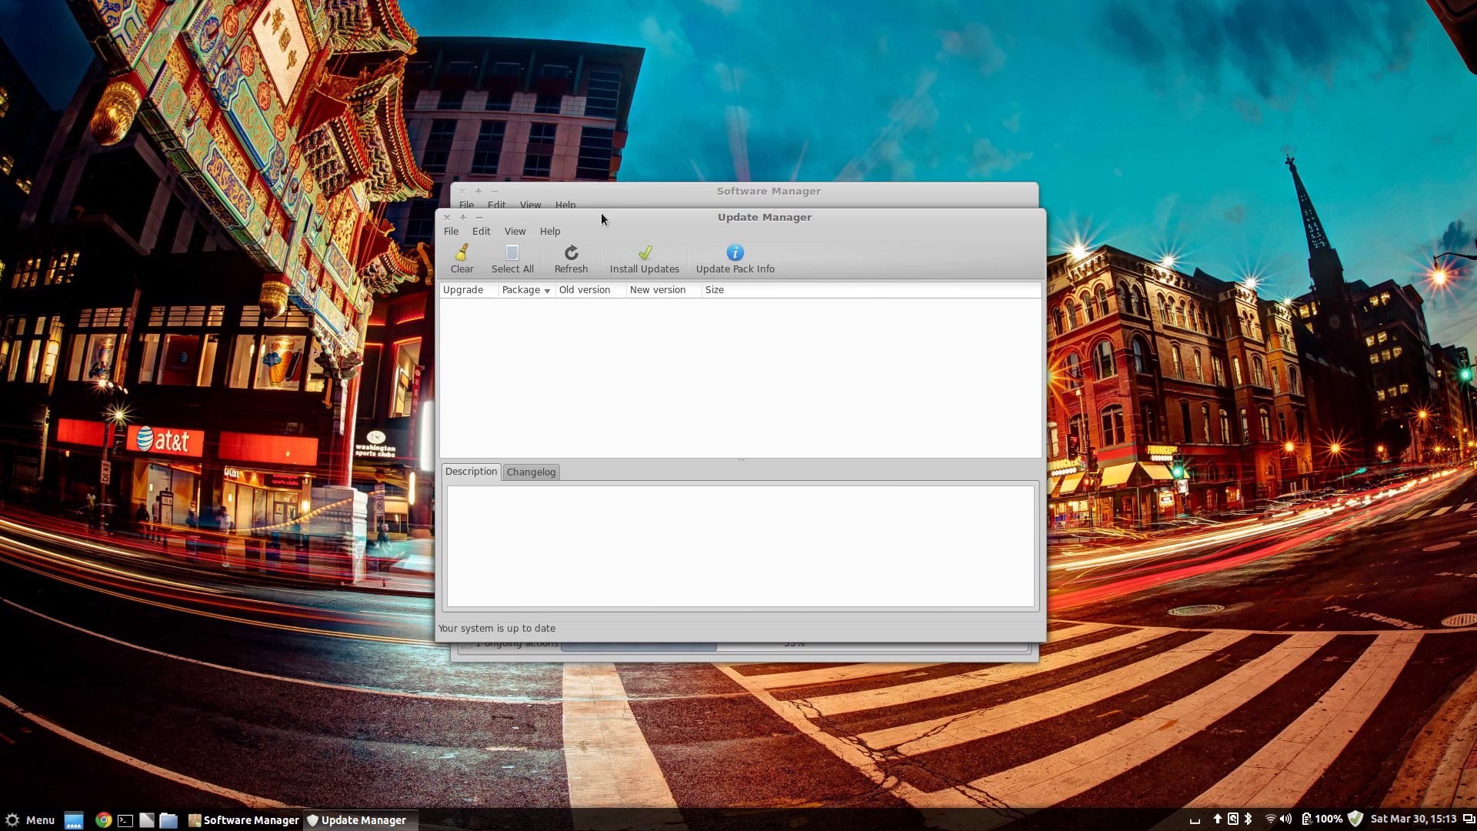
drag(602, 214, 605, 191)
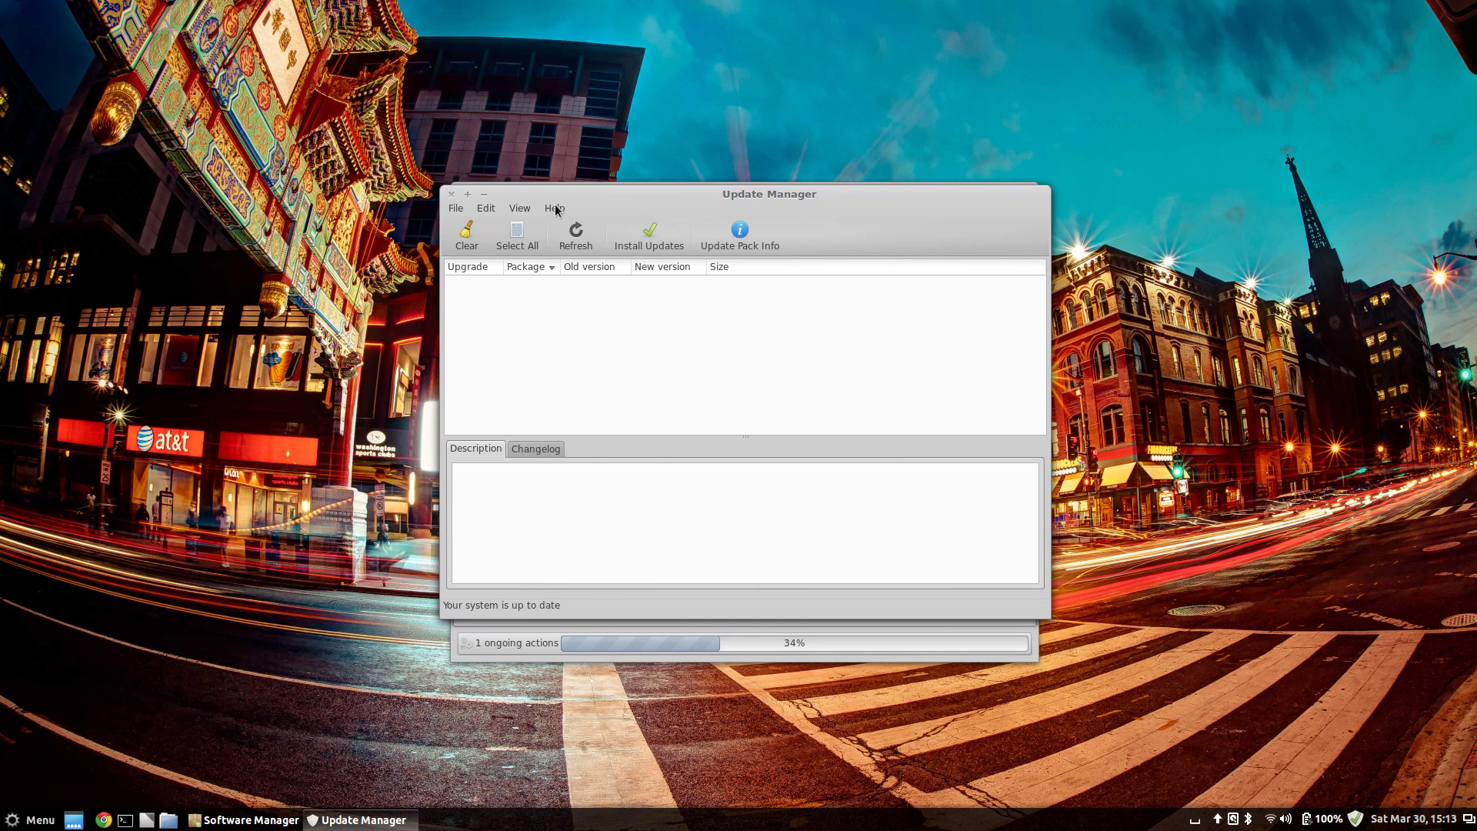
Step: Close Update Manager, then look through the Menu's application categories and dismiss it
click(452, 194)
key(super)
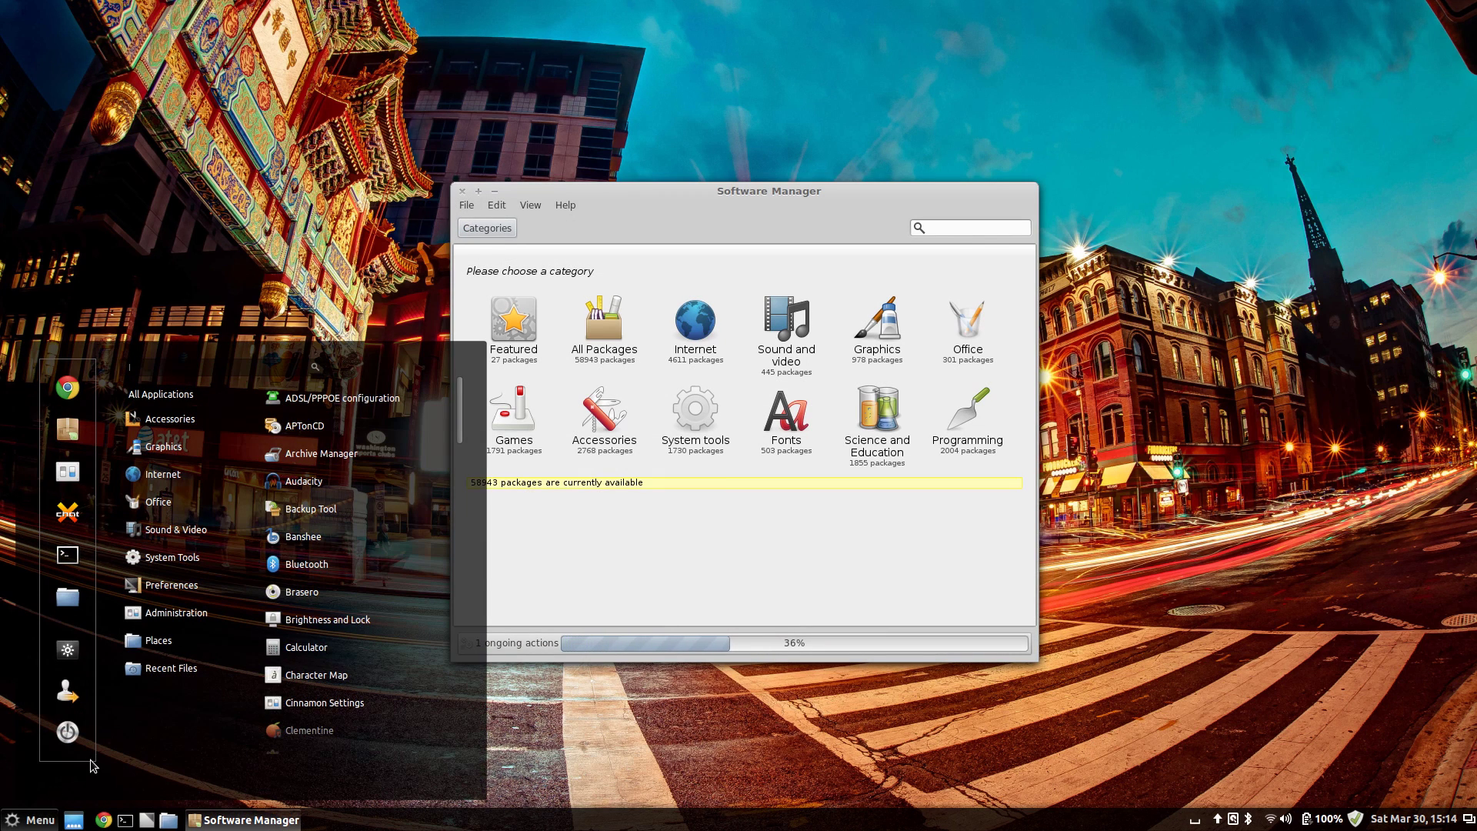
mouse_move(166, 594)
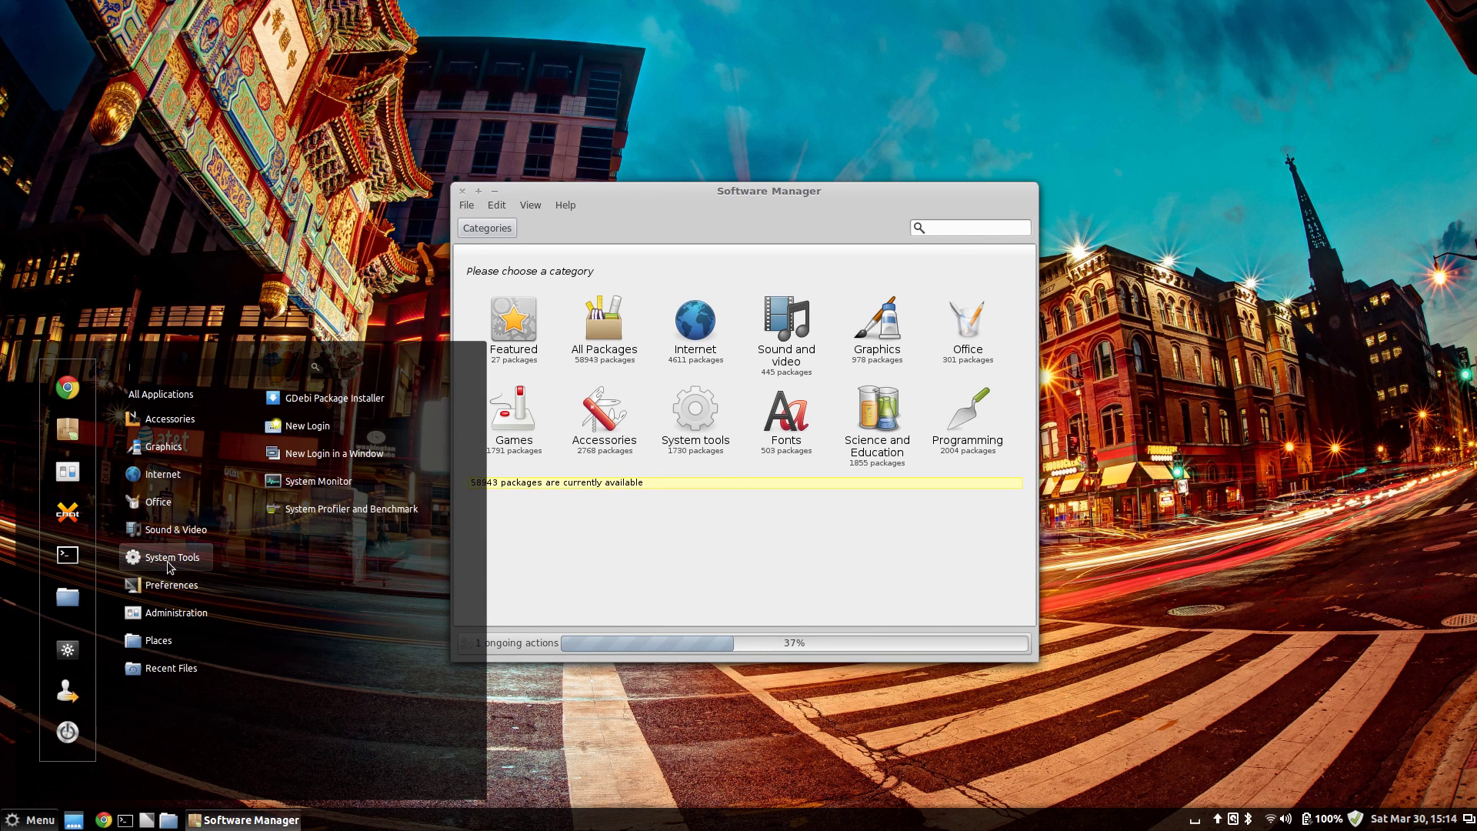
mouse_move(172, 455)
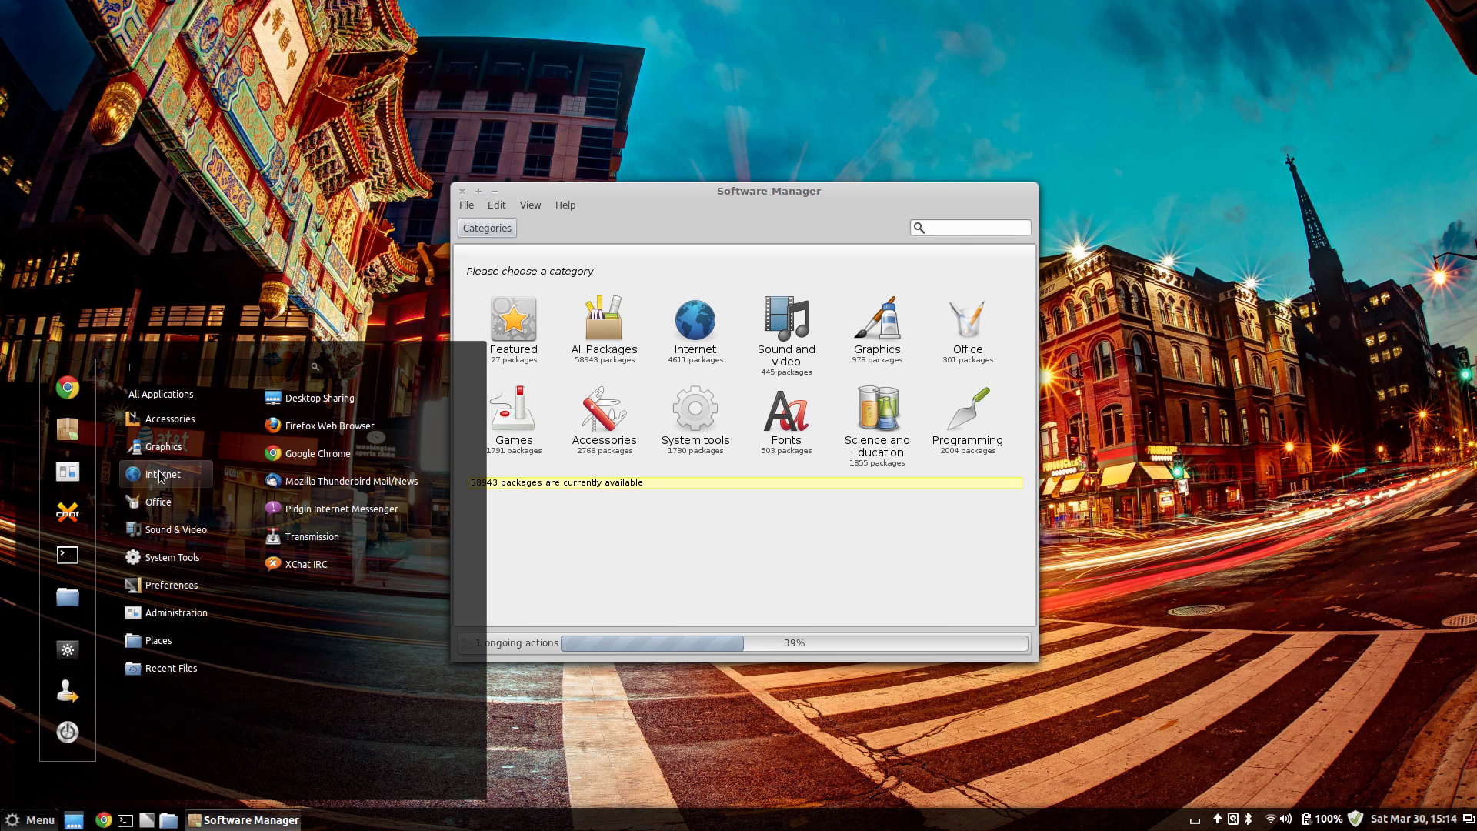
mouse_move(166, 399)
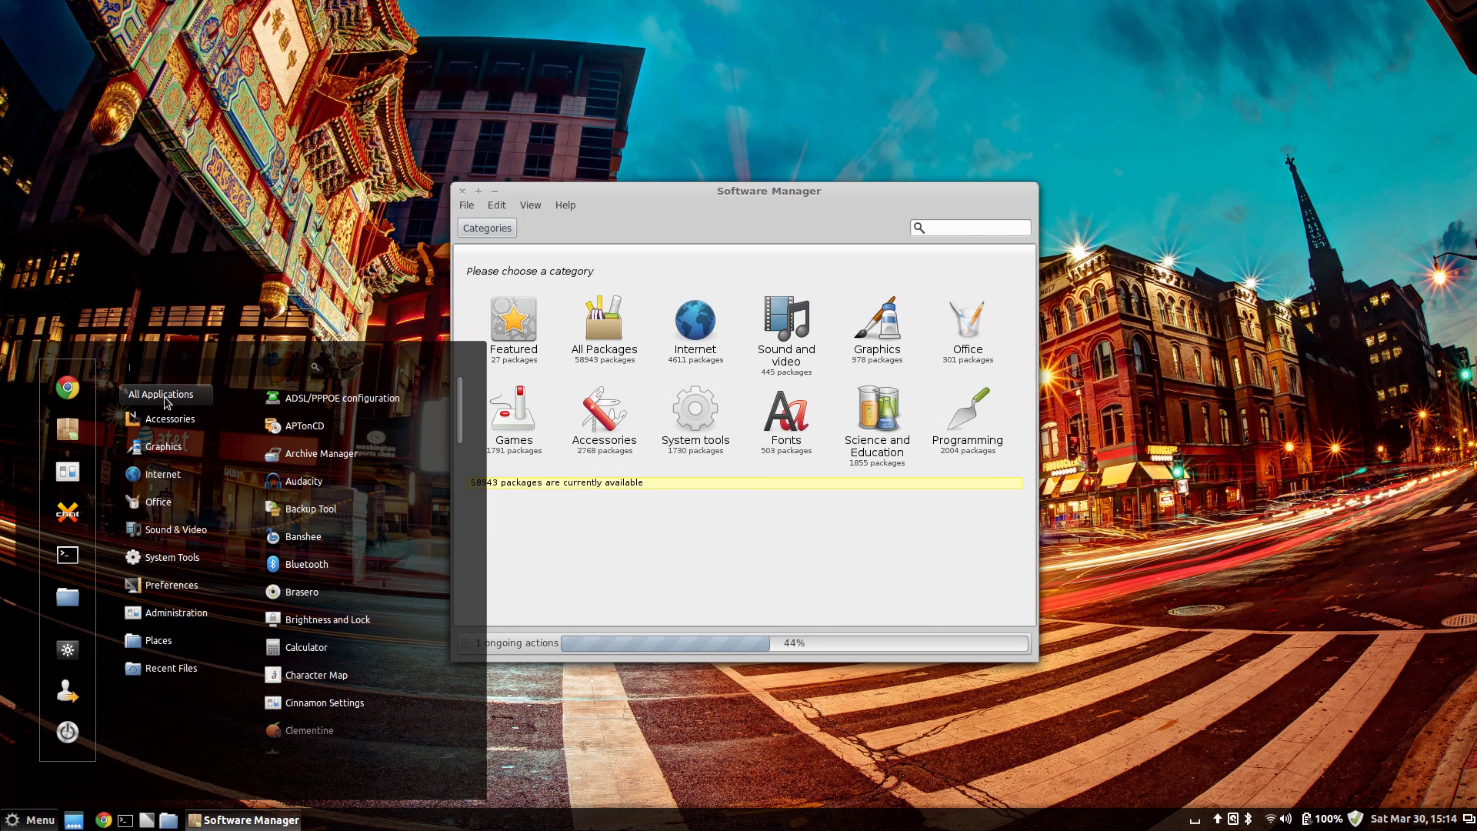
click(268, 622)
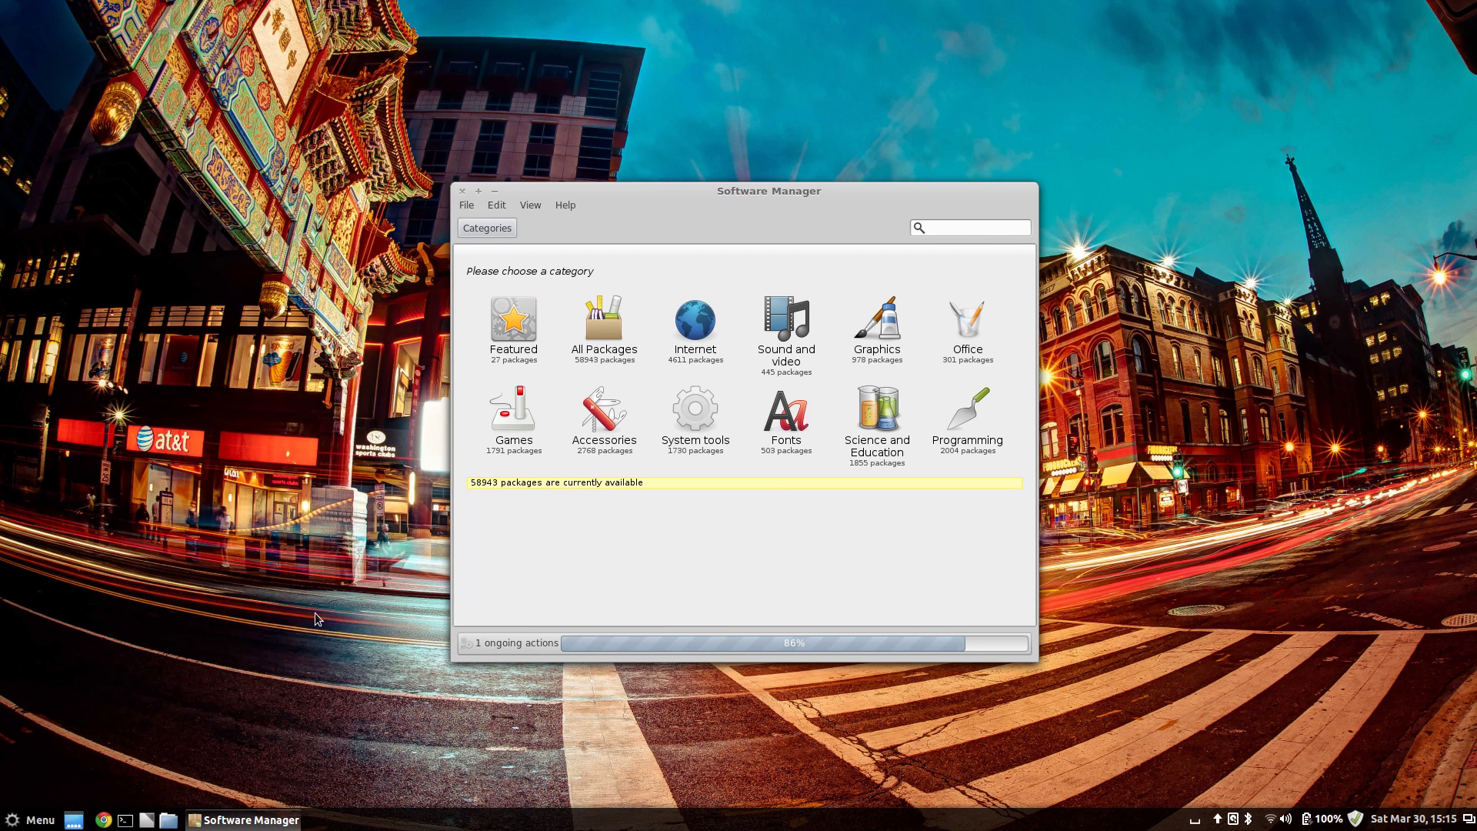
Step: Open the Home folder, a Terminal and a new Chrome window from the panel launchers
click(168, 821)
click(126, 820)
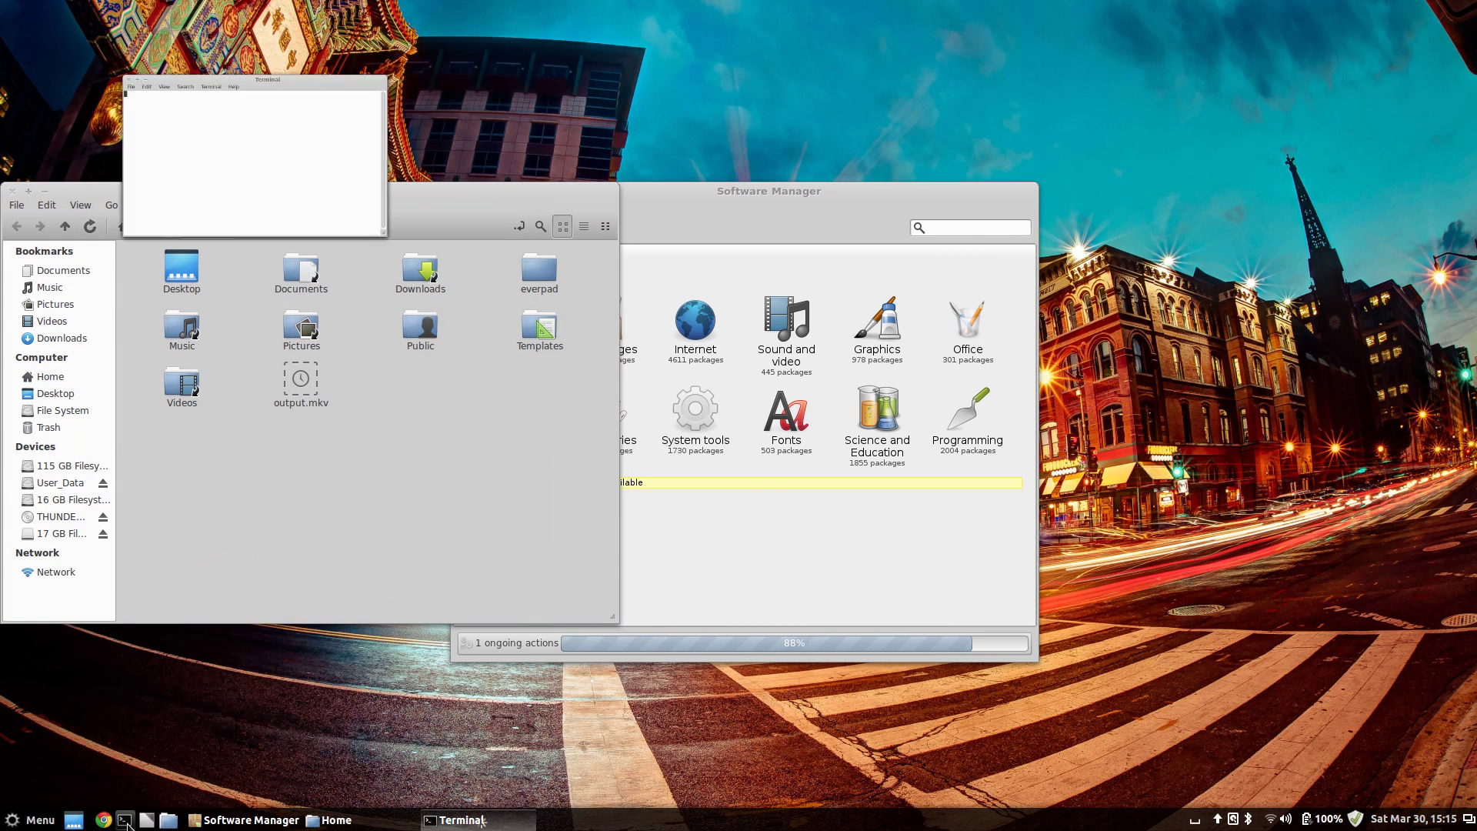
click(103, 821)
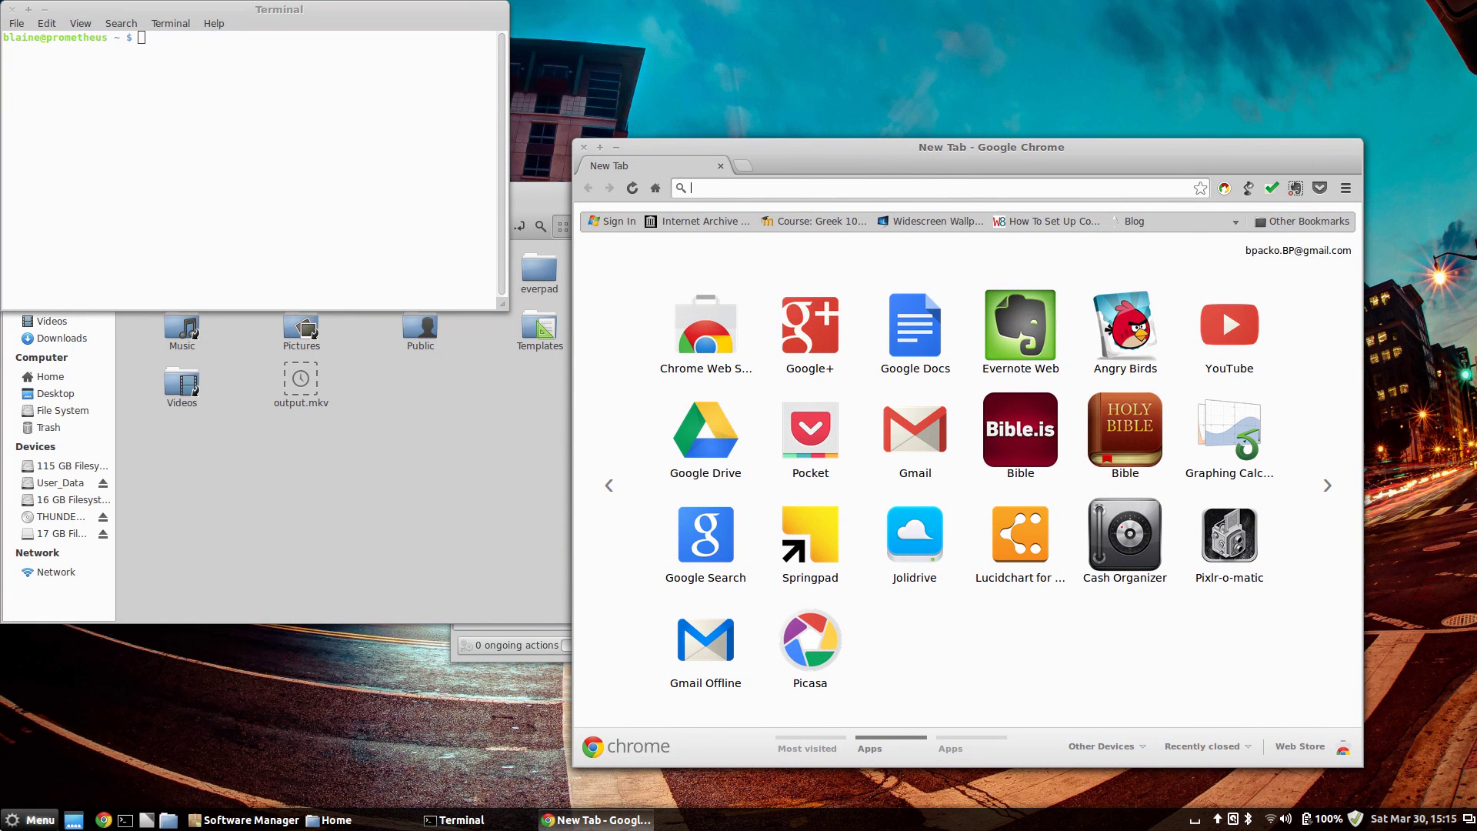
click(27, 820)
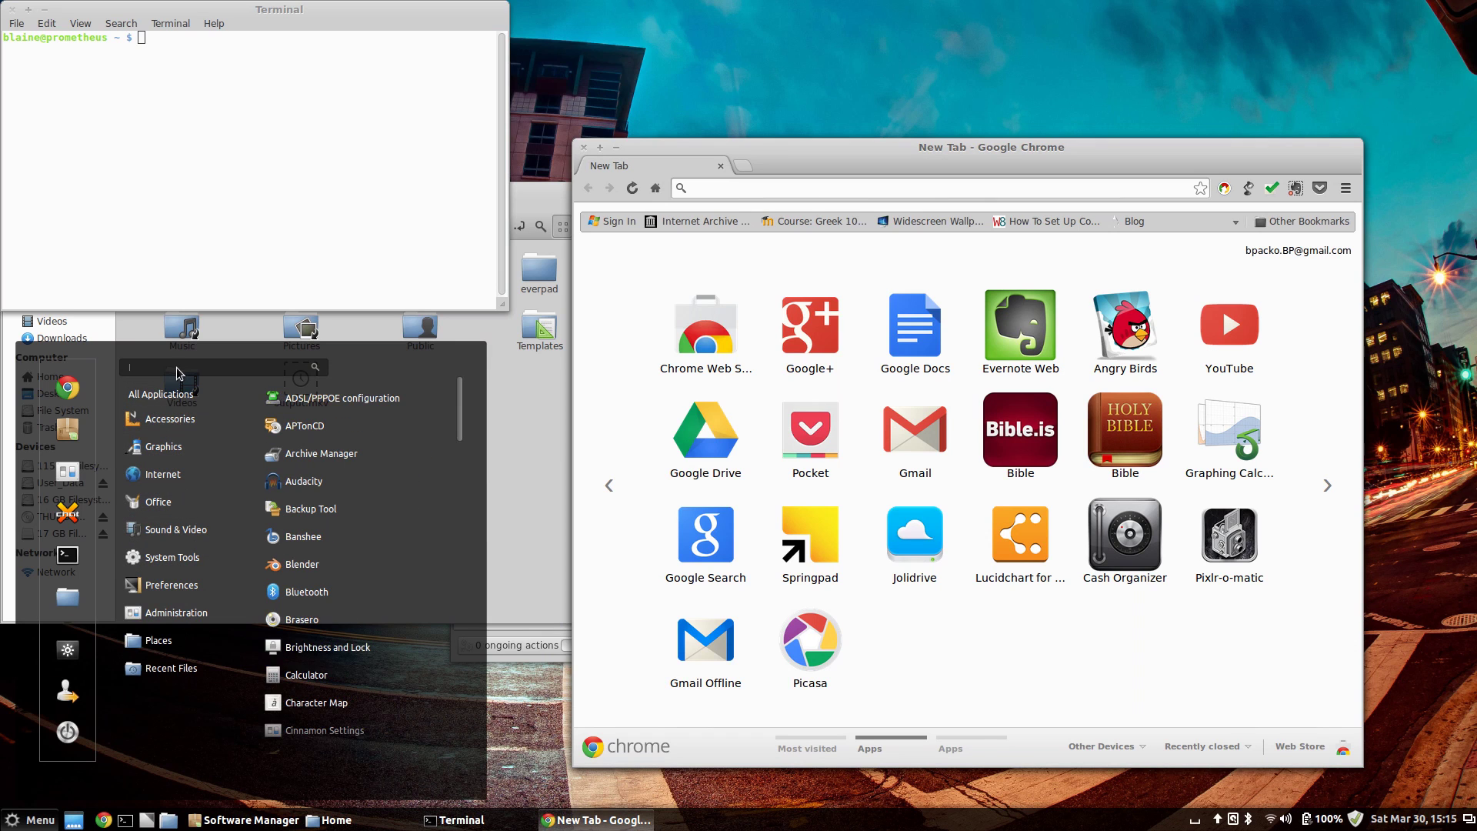
Step: Launch System Monitor via a 'systemi' search, view its Resources graphs, then close it
text(systemi)
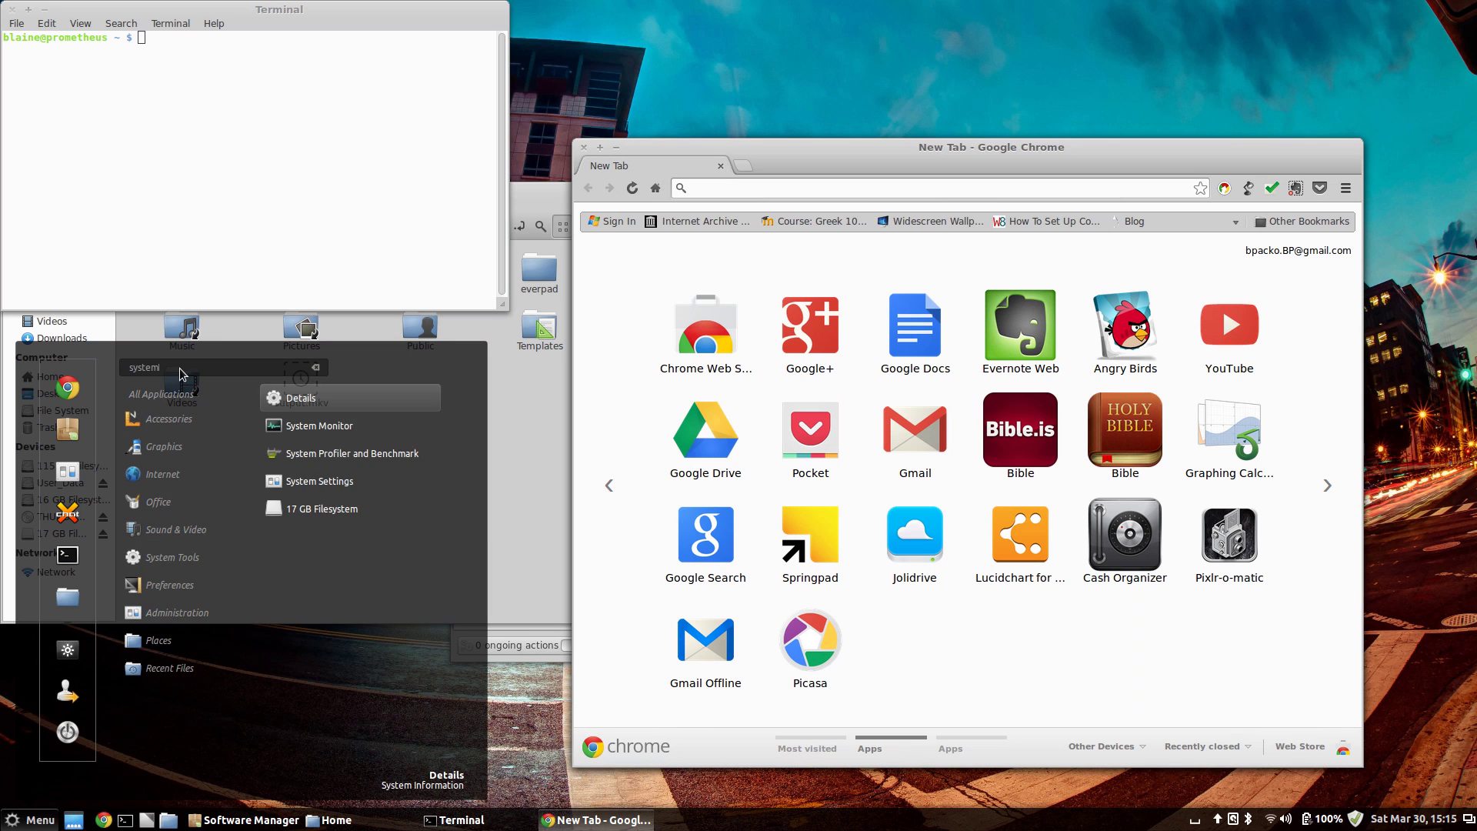
click(296, 432)
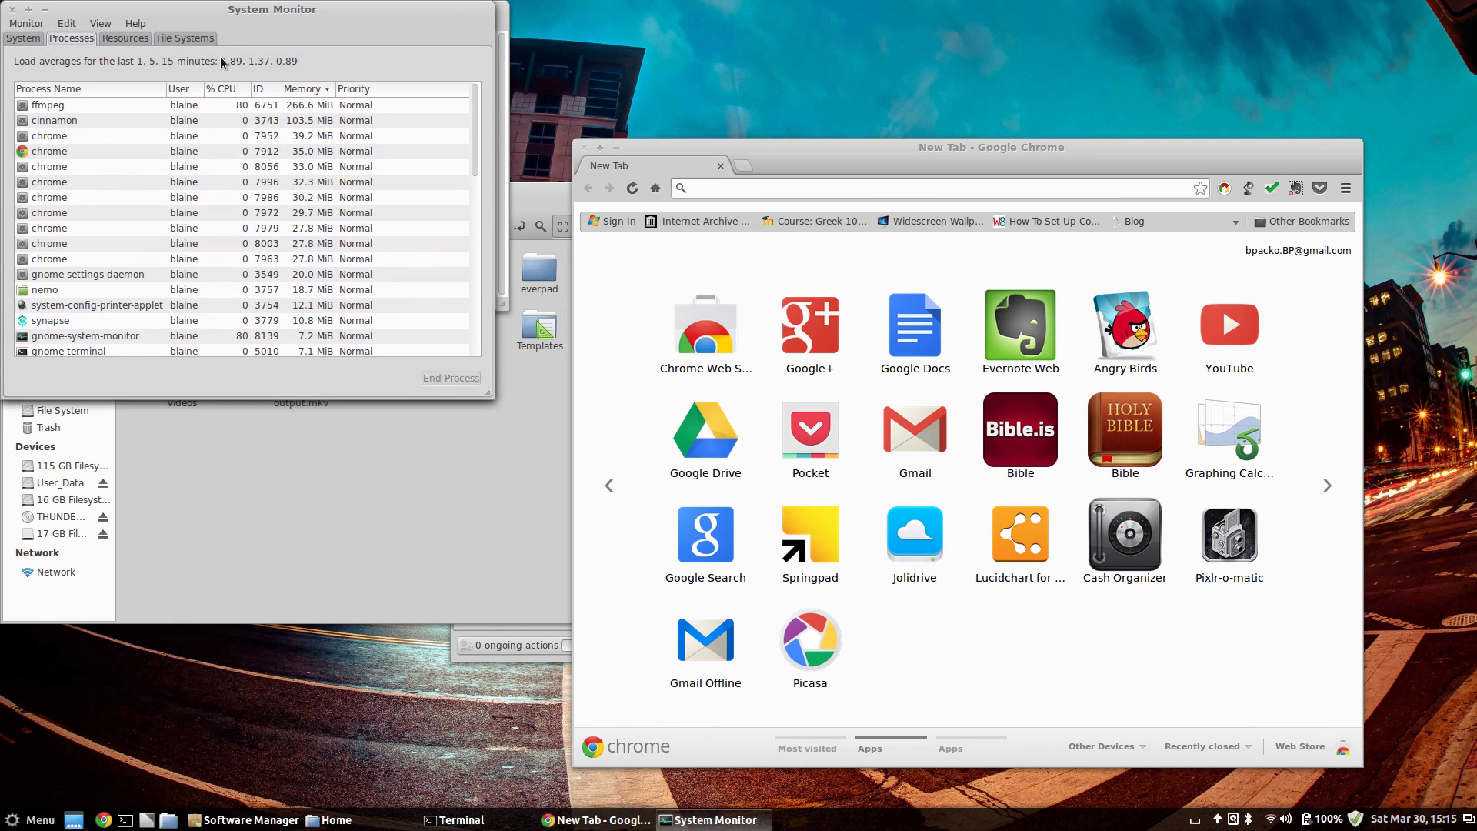
drag(154, 11, 282, 109)
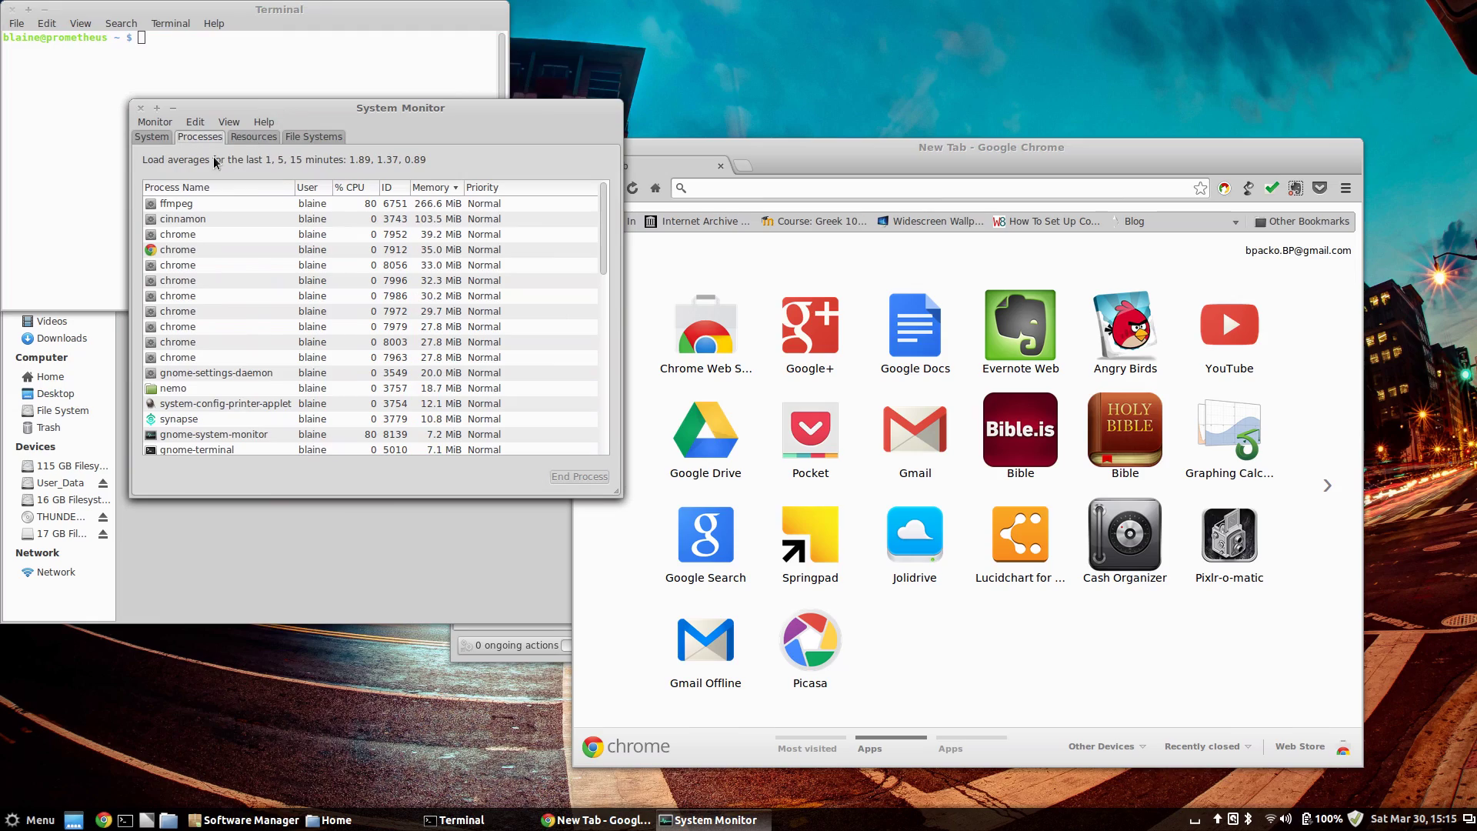
click(235, 140)
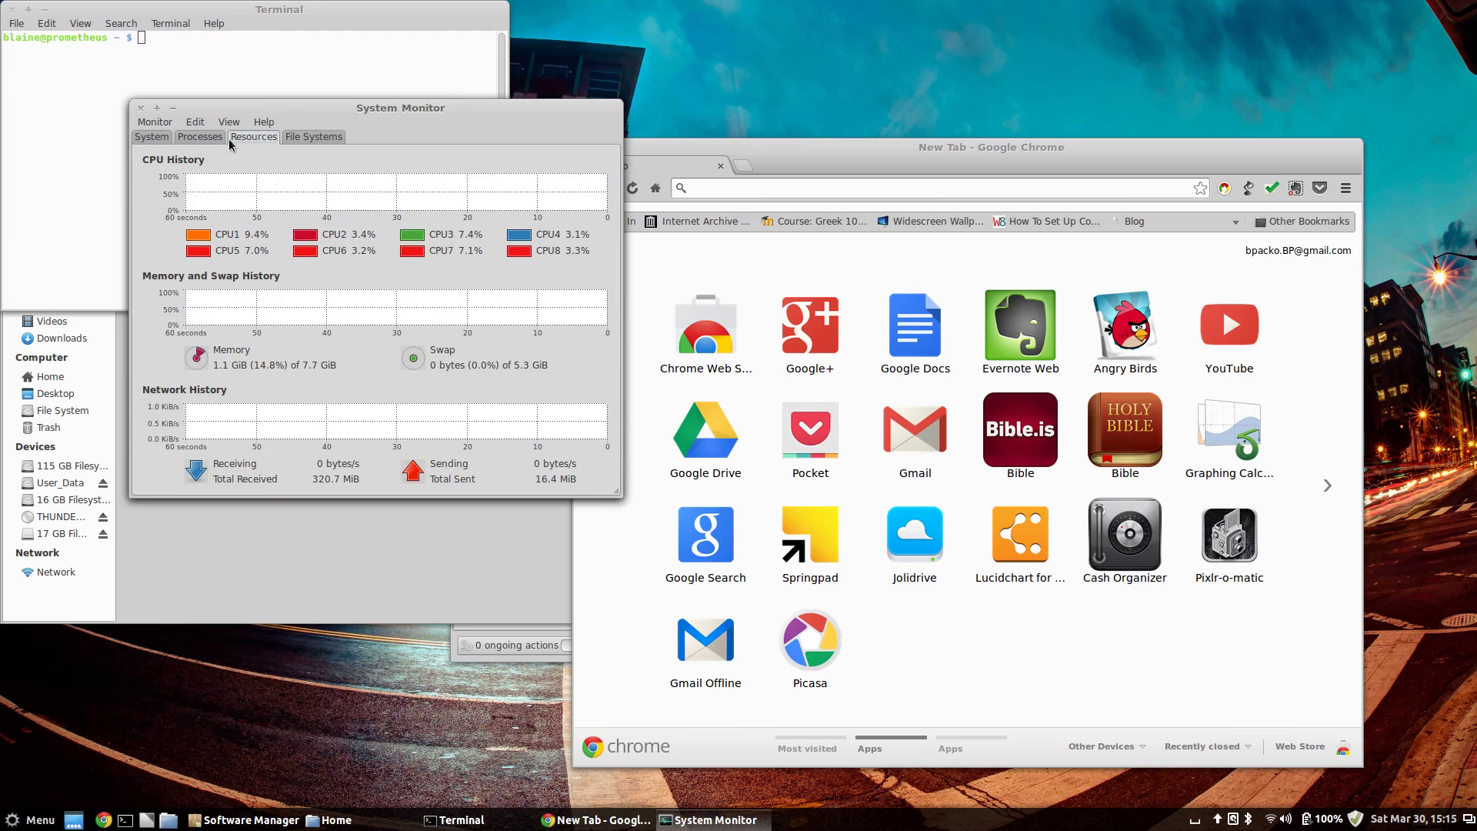
click(141, 108)
mouse_move(0, 0)
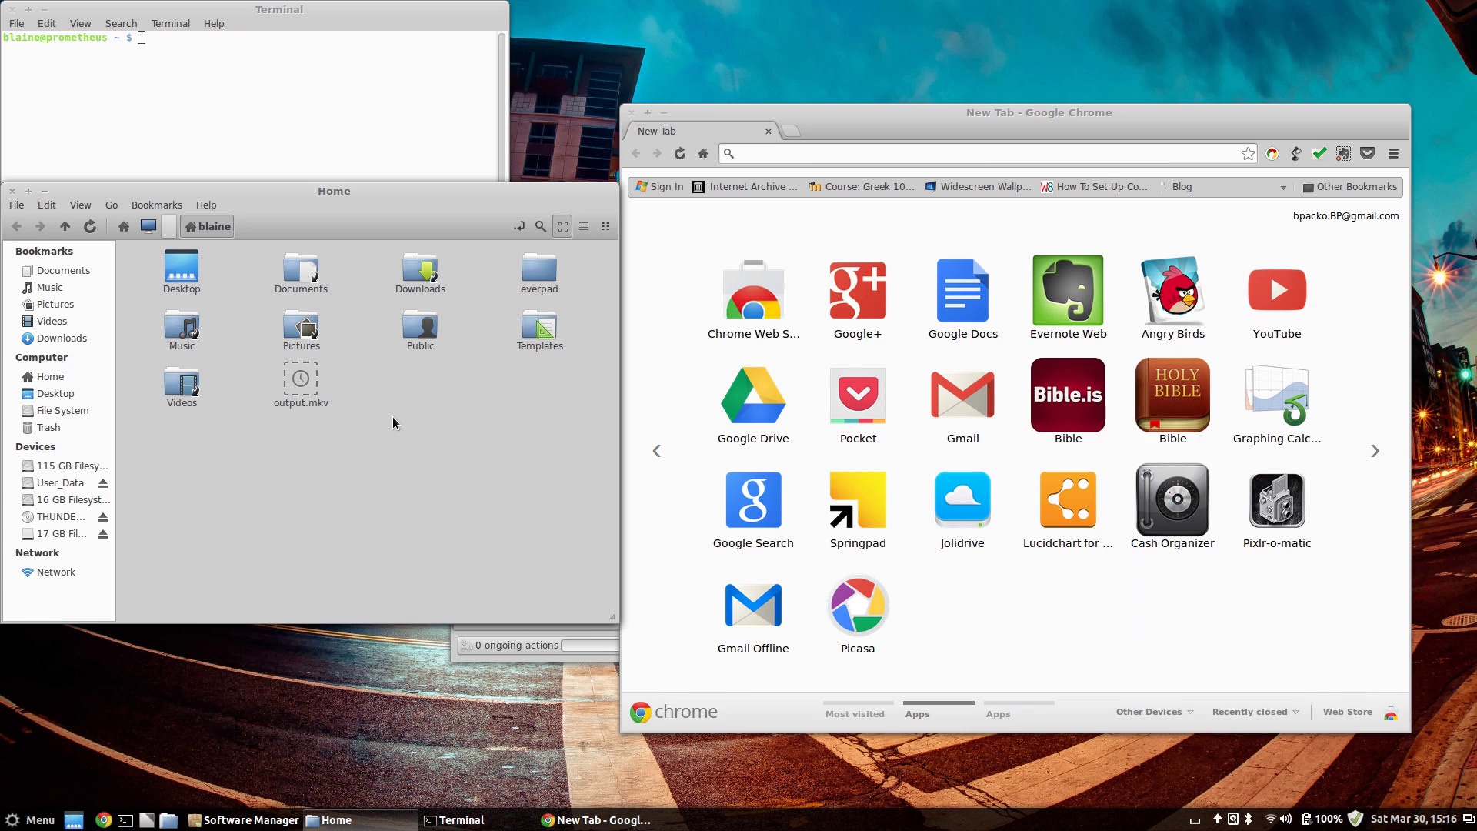
Step: Shift the Chrome window up and right and raise the Home window higher
drag(993, 113, 1020, 95)
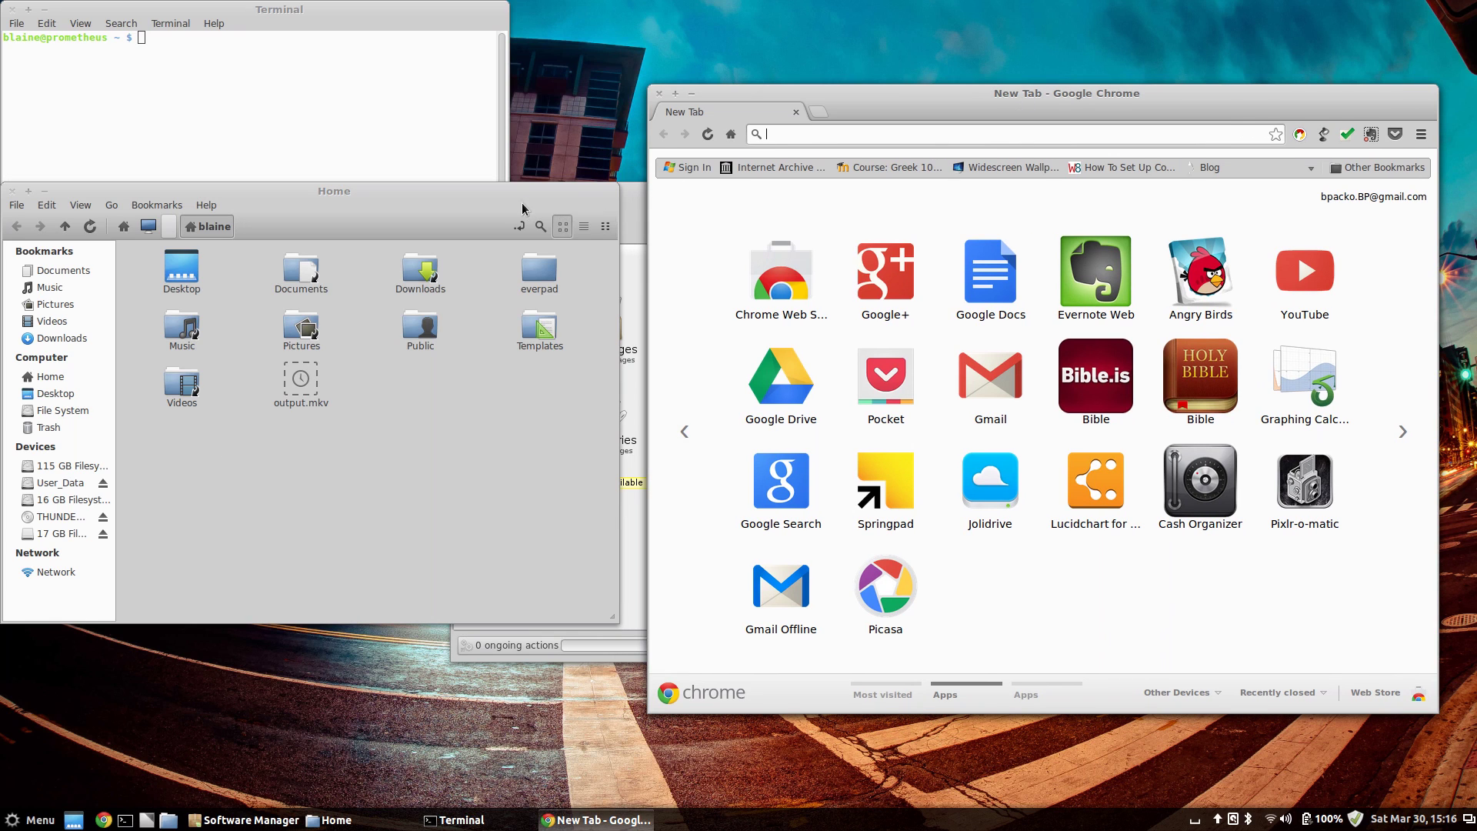
drag(498, 199, 524, 152)
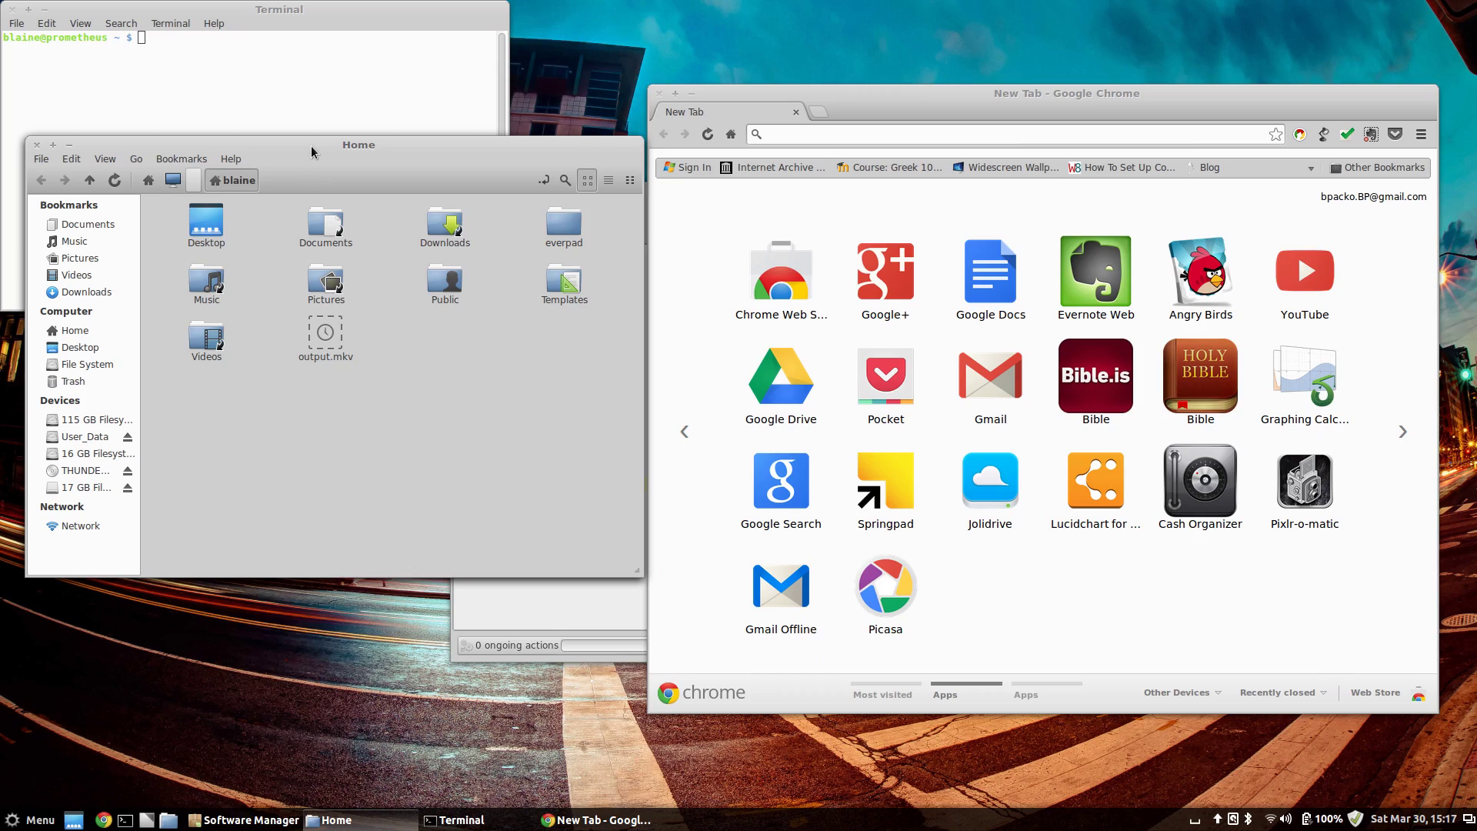
Step: Reposition the Home window lower and slightly left, beneath Terminal and beside Chrome
drag(319, 154, 372, 201)
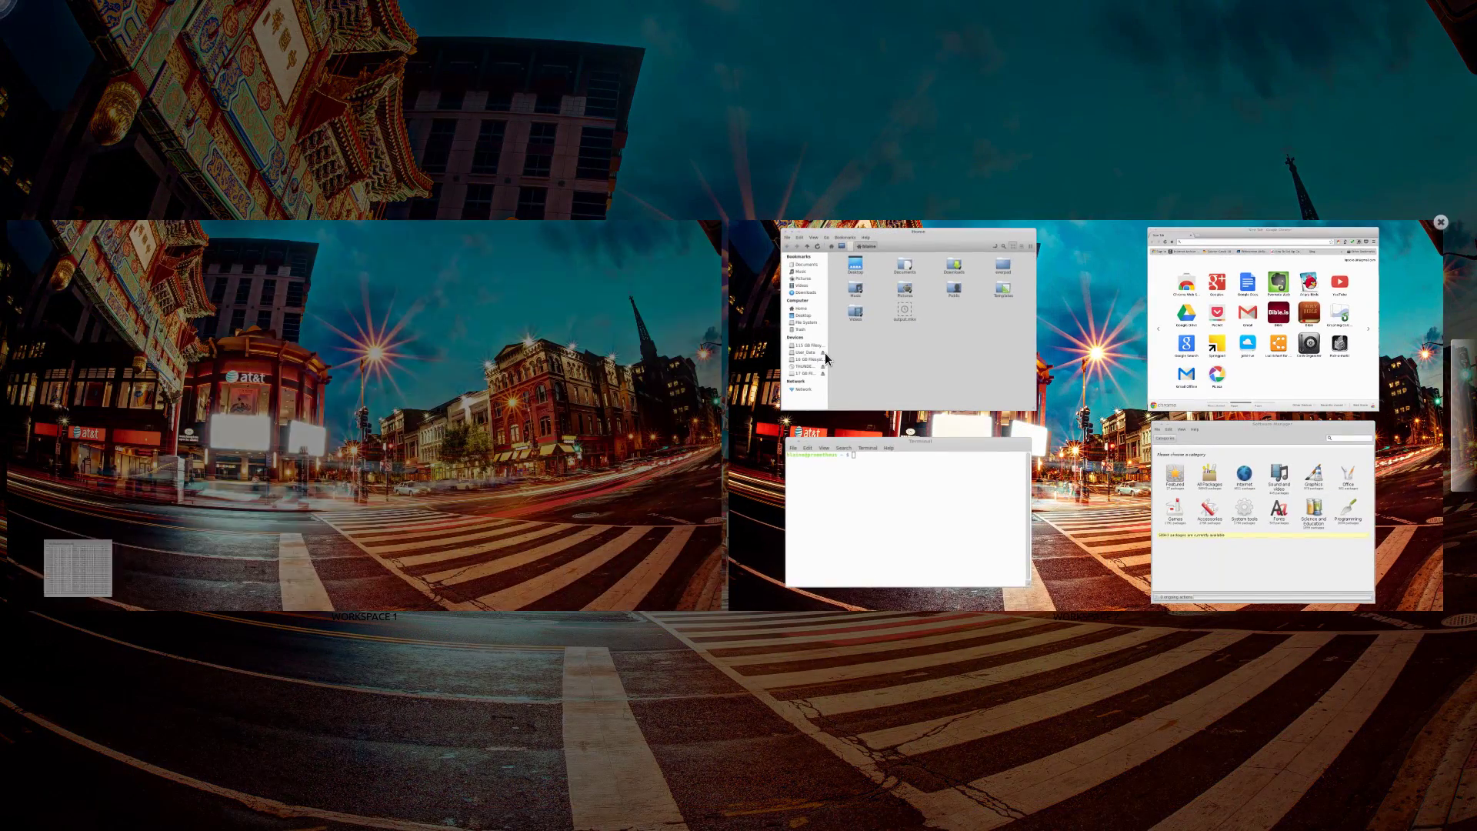
click(825, 352)
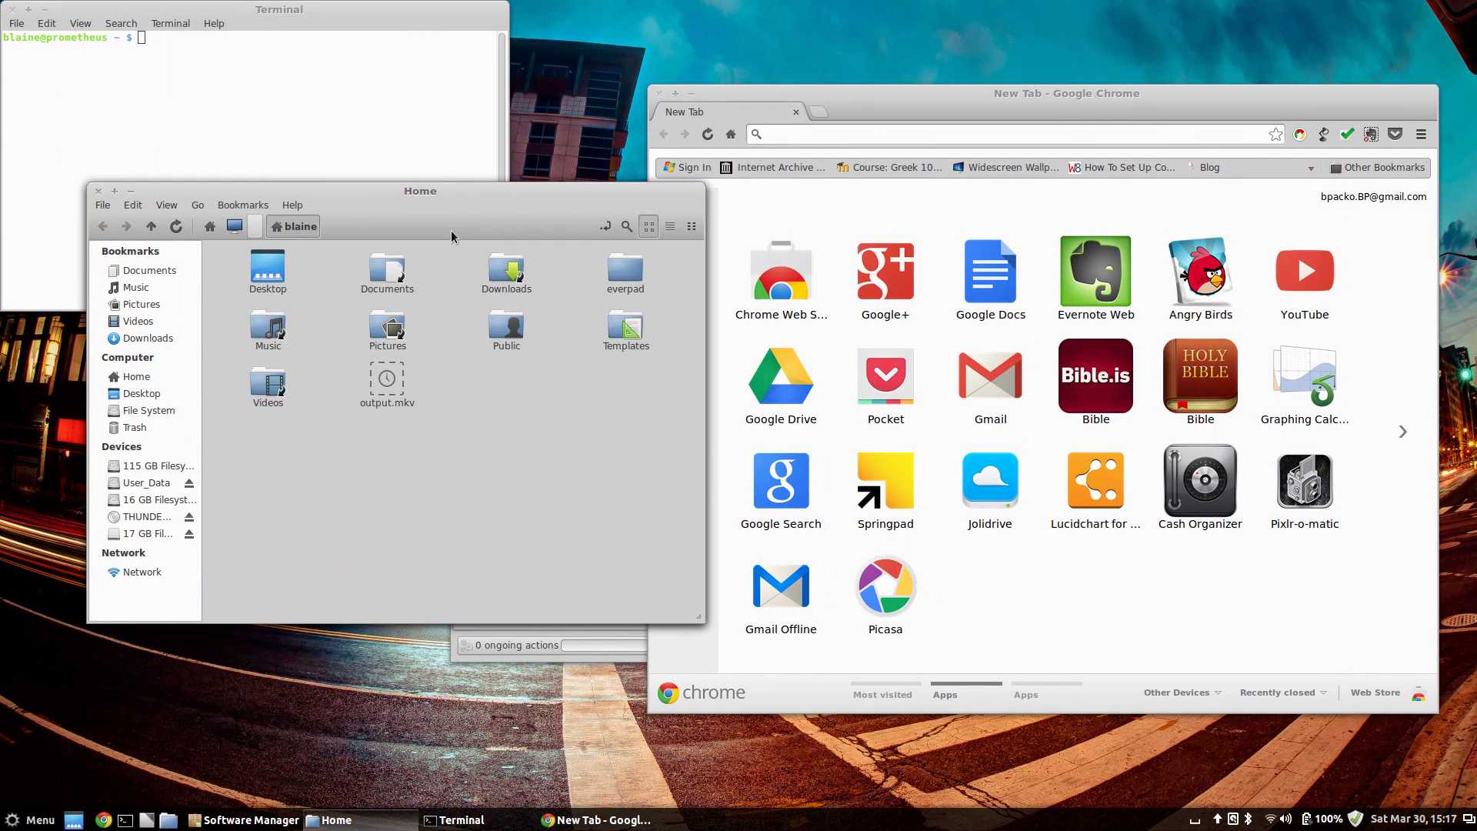
drag(445, 199, 425, 264)
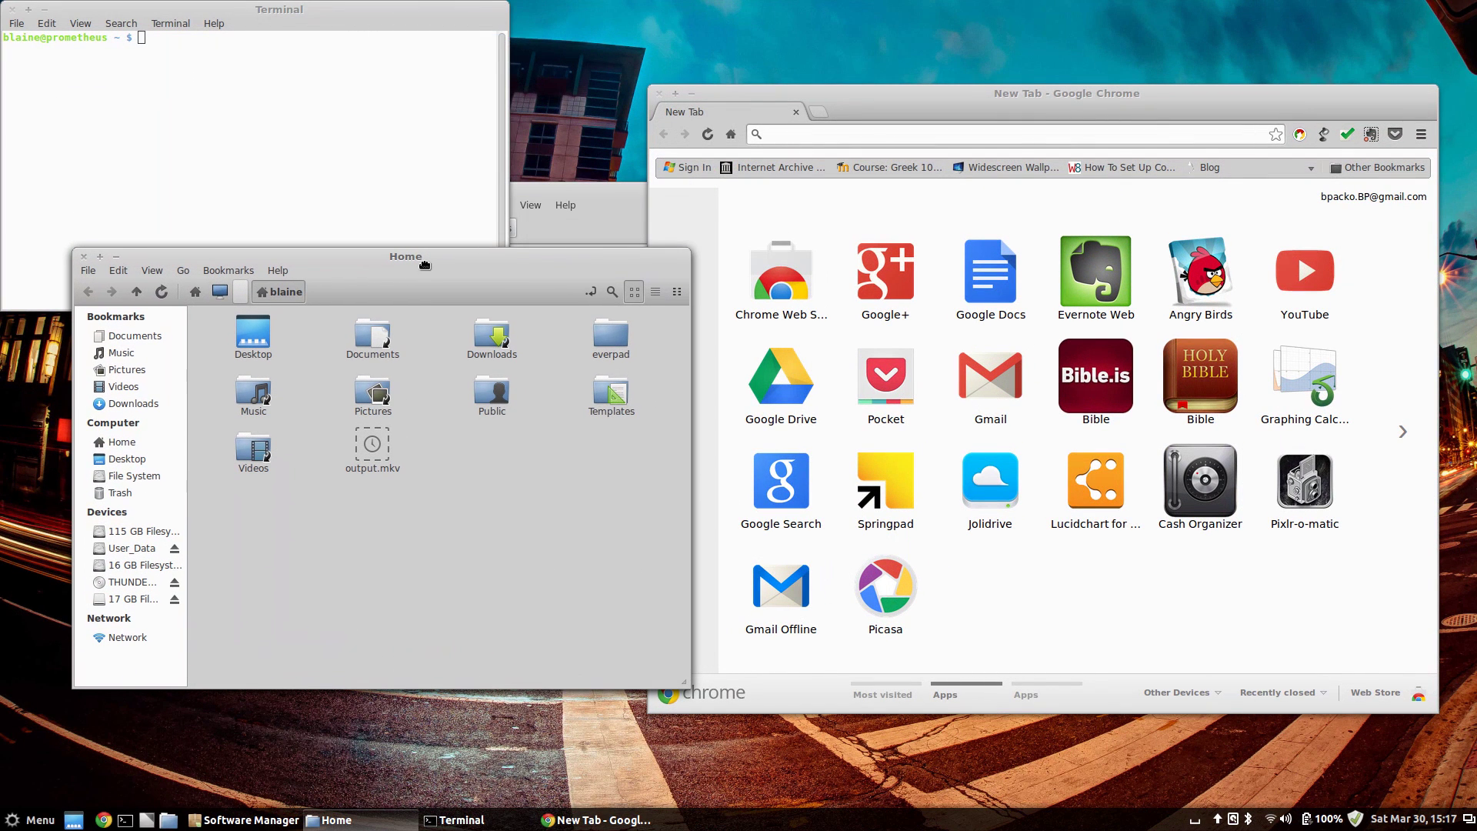